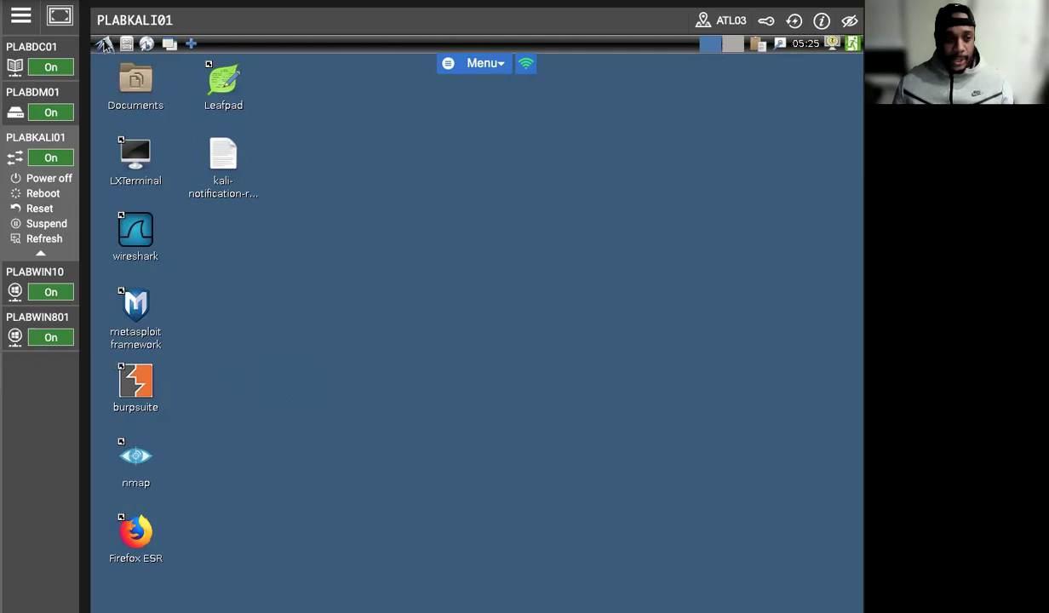
# Step: Run 'openvas start' from the Vulnerability Analysis > OpenVAS Scanner menu
pyautogui.click(104, 43)
pyautogui.moveTo(195, 85)
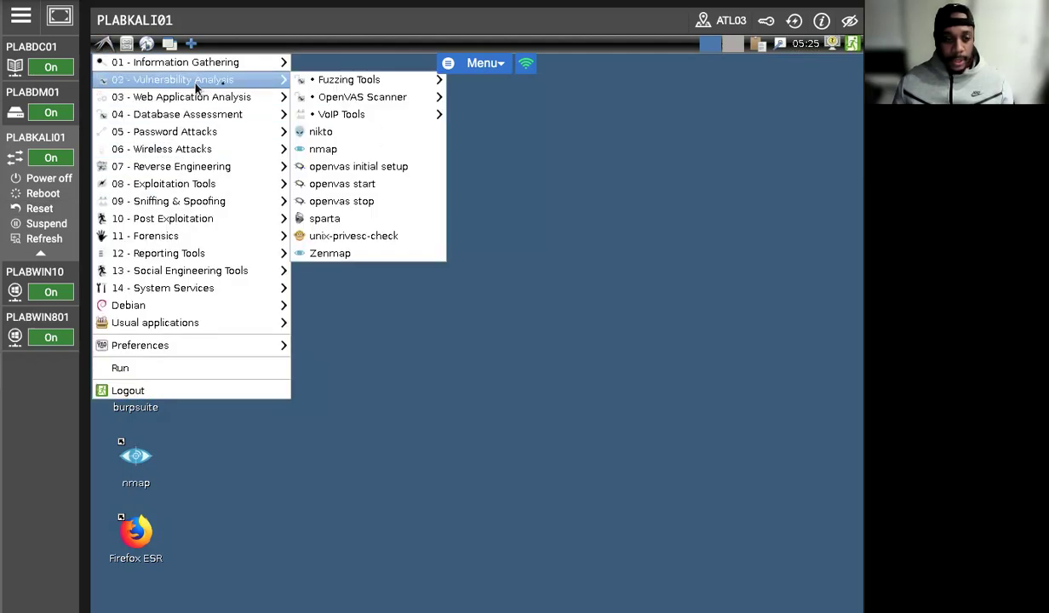
pyautogui.moveTo(397, 103)
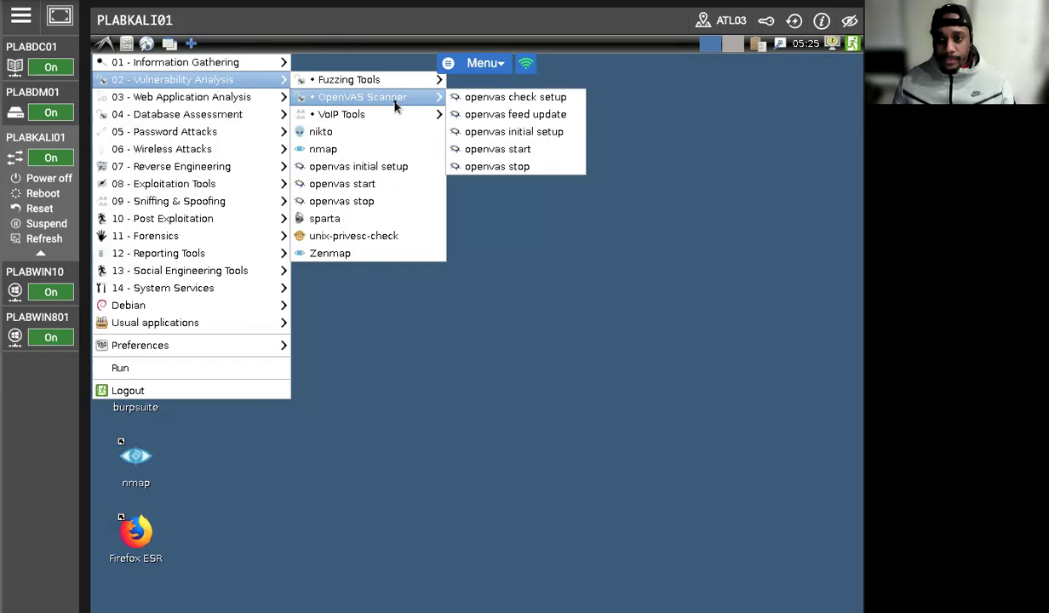
pyautogui.click(495, 150)
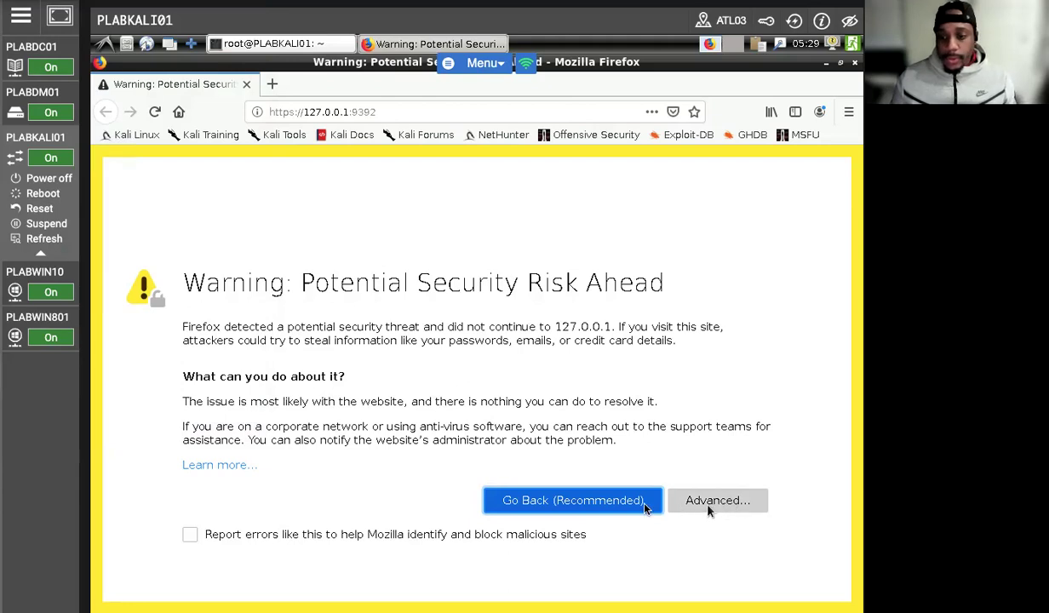
# Step: Accept the certificate risk to reach the Greenbone login page at 127.0.0.1:9392
pyautogui.click(737, 501)
pyautogui.scroll(-4, 392, 480)
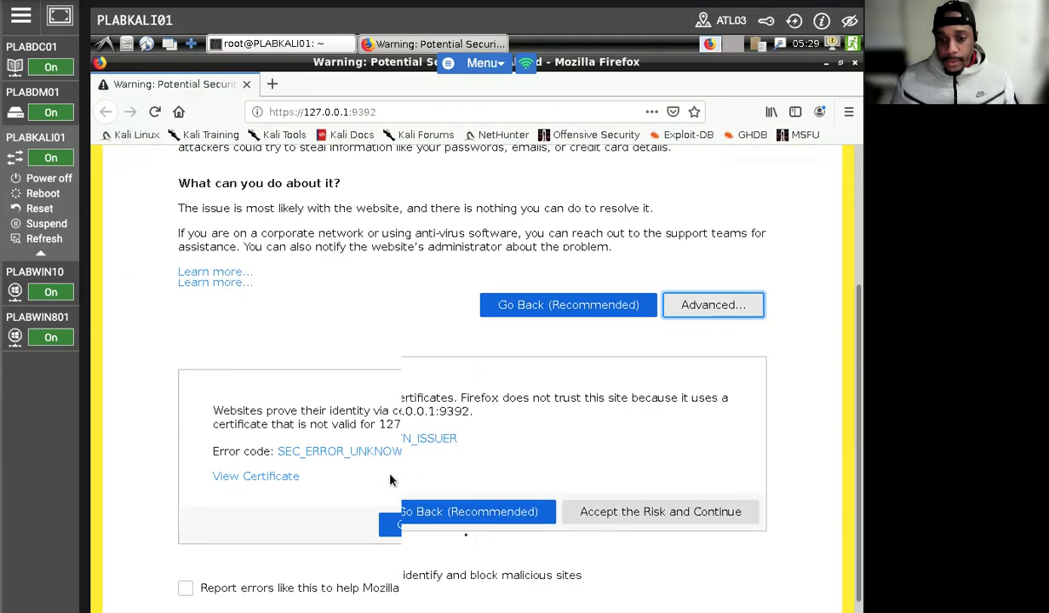
pyautogui.click(661, 511)
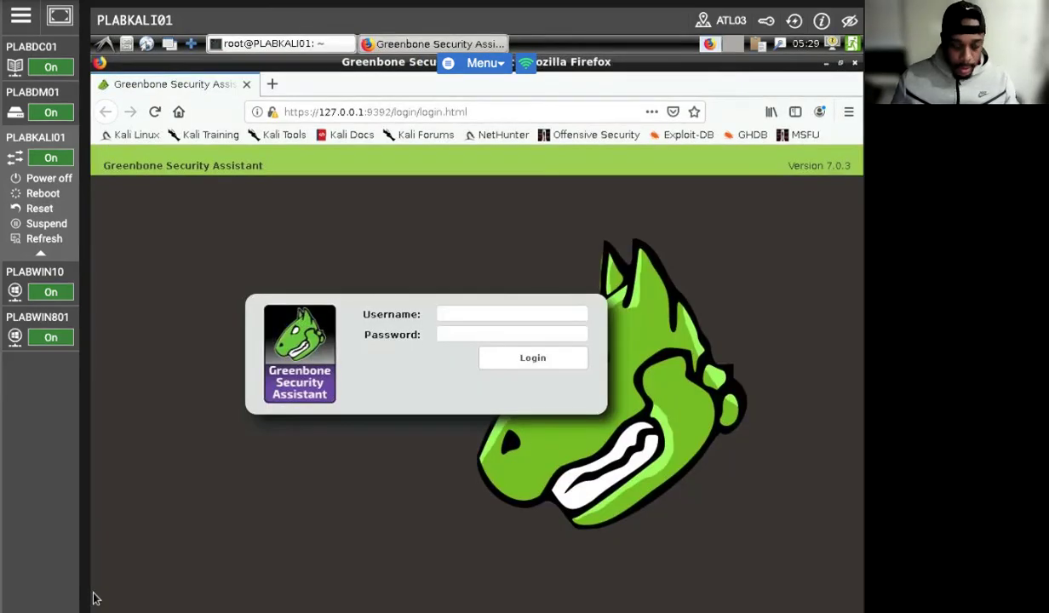
# Step: Log in as admin with the account password and scroll the Dashboard's CVE and NVT charts
pyautogui.write('admin')
pyautogui.press('Tab')
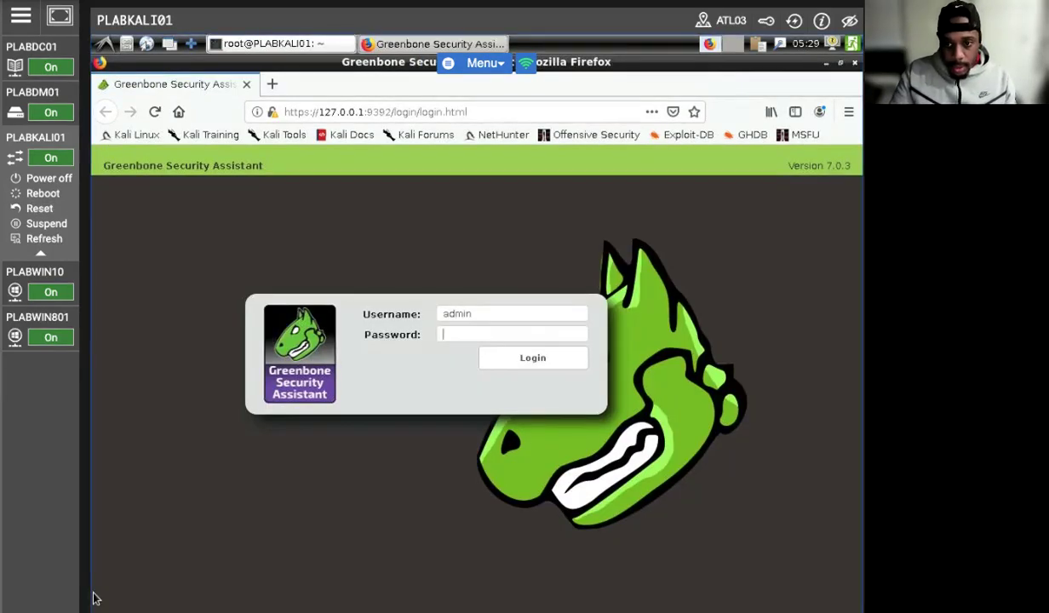
pyautogui.write('password')
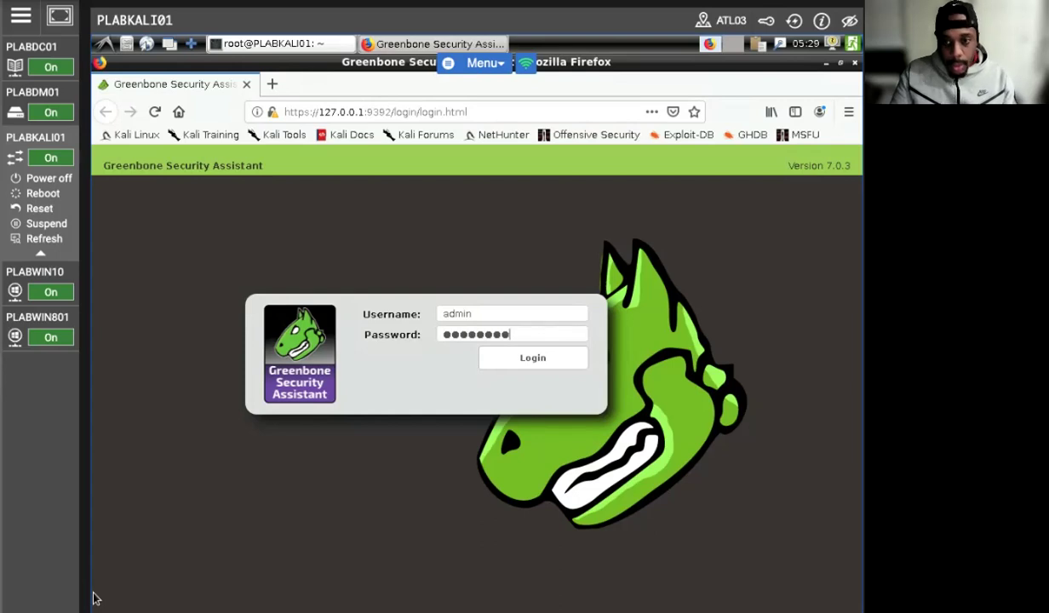
pyautogui.press('Return')
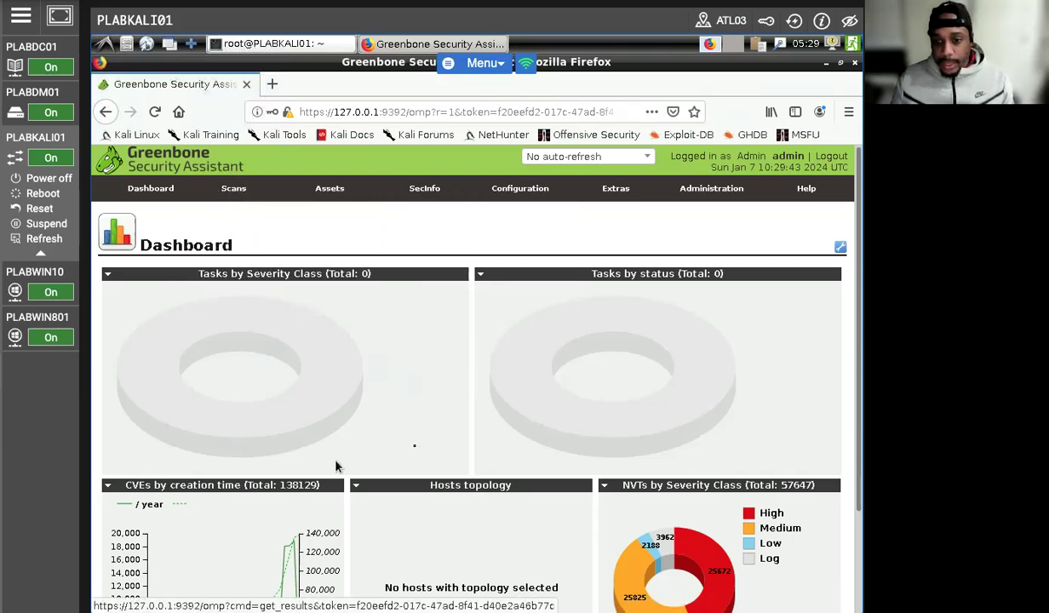
pyautogui.scroll(-3, 415, 446)
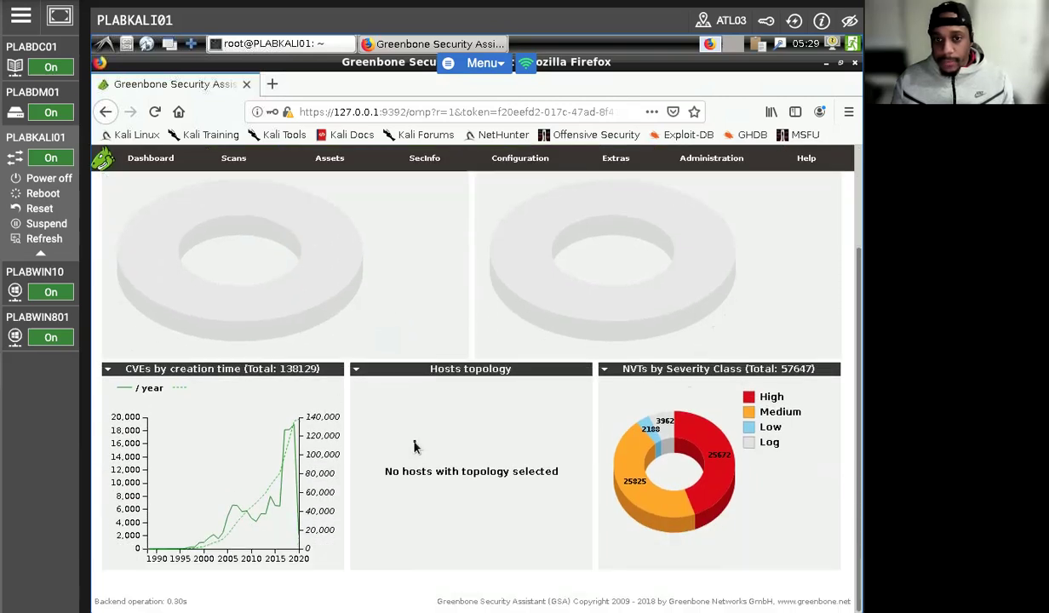
pyautogui.moveTo(323, 163)
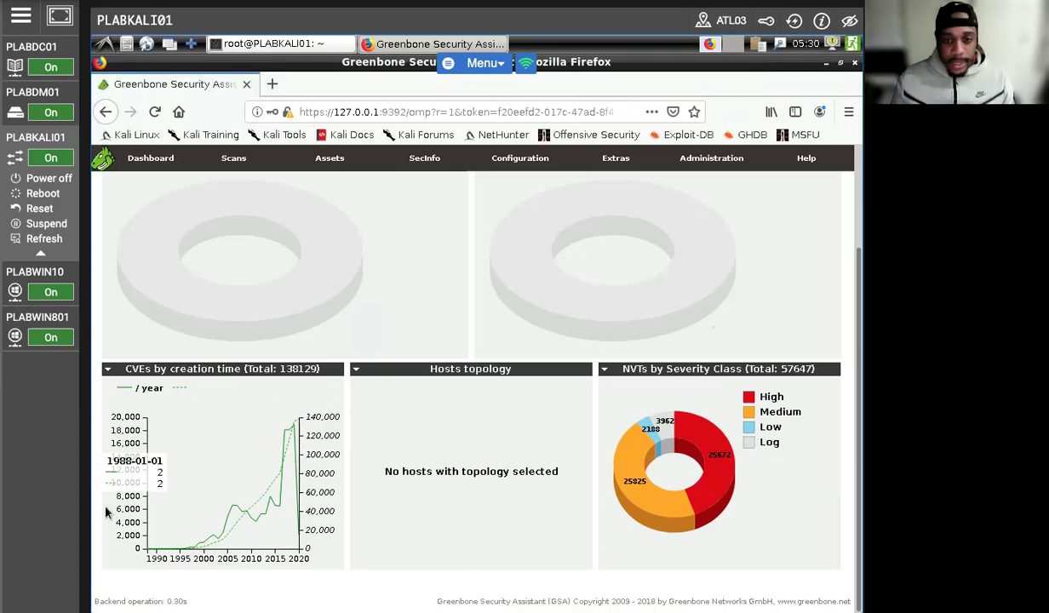
# Step: Open 'All TCP and Nmap 5.51 top 1000 UDP' under Port Lists and scroll its 785 ranges
pyautogui.moveTo(523, 169)
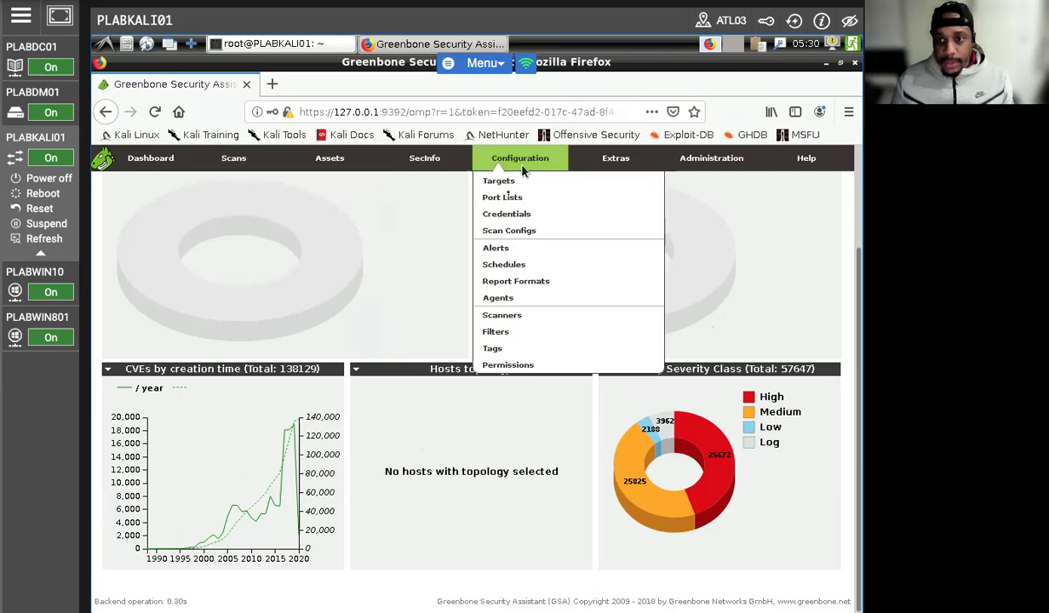
pyautogui.click(493, 196)
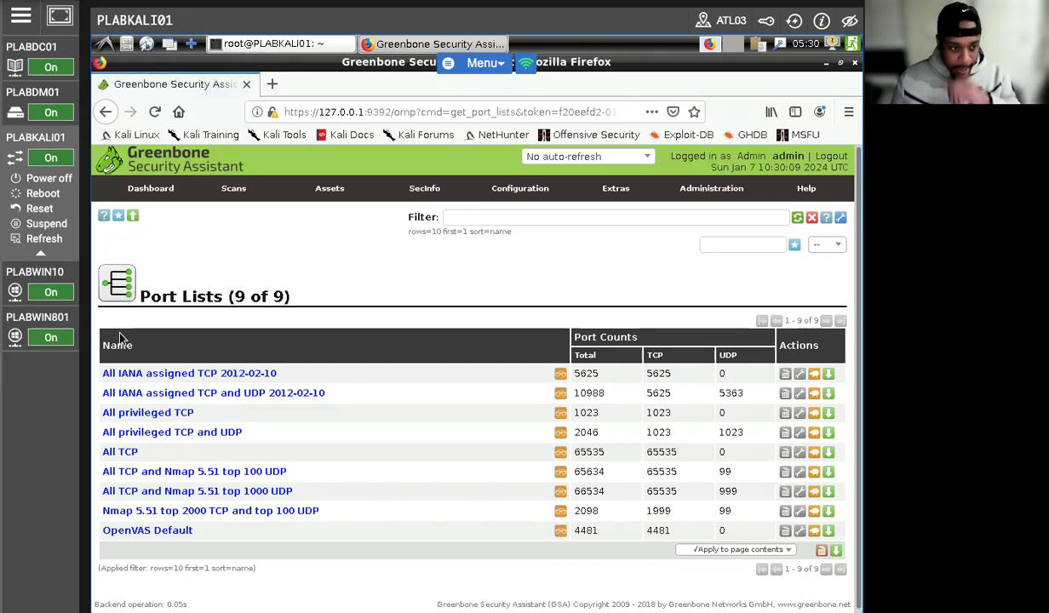
pyautogui.click(183, 490)
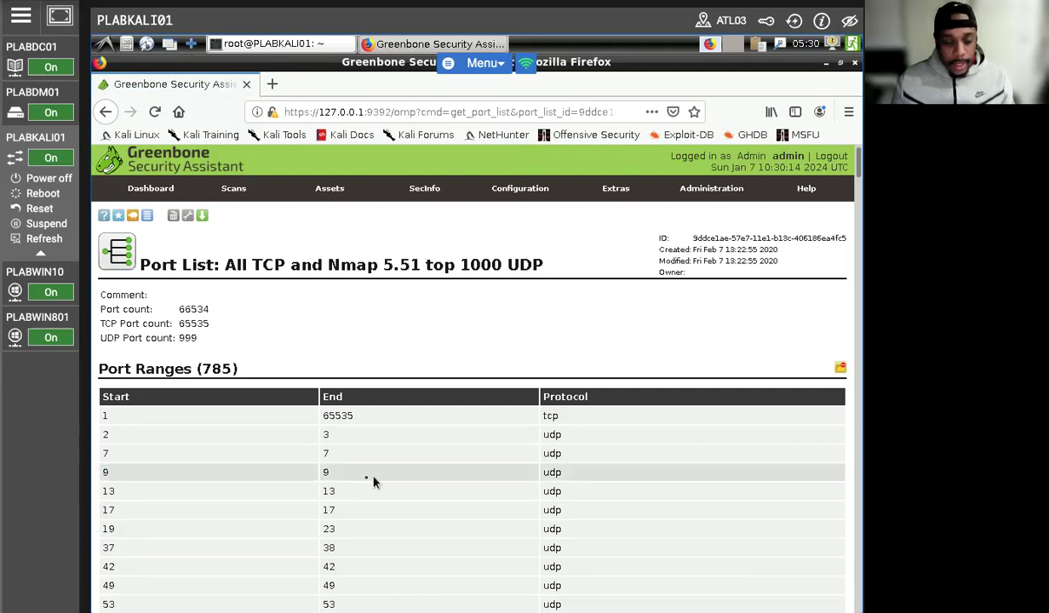
pyautogui.scroll(-2, 358, 477)
pyautogui.scroll(-4, 282, 426)
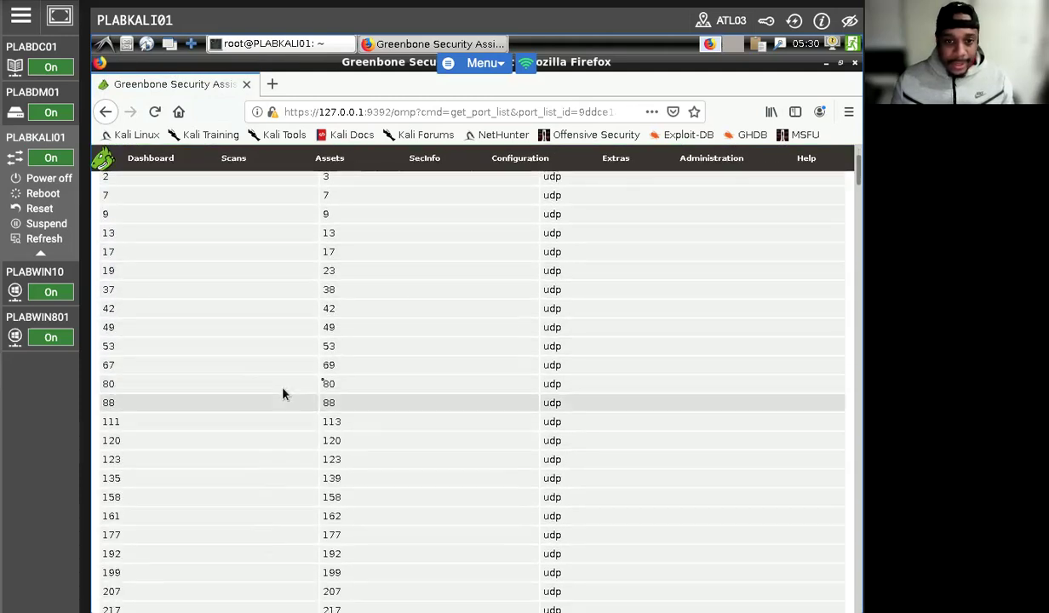
pyautogui.scroll(2, 308, 391)
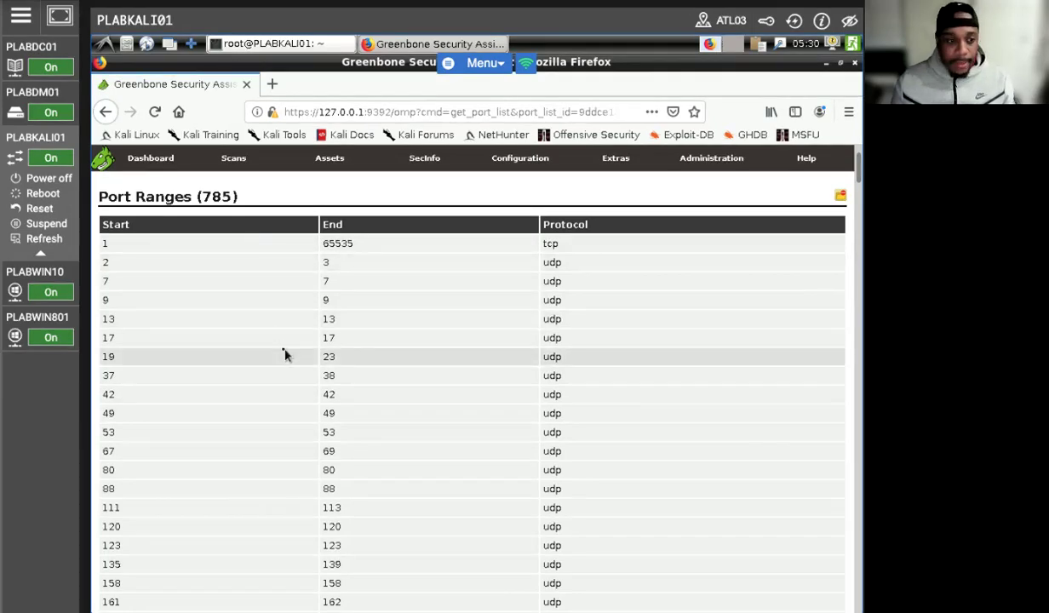
pyautogui.scroll(4, 285, 355)
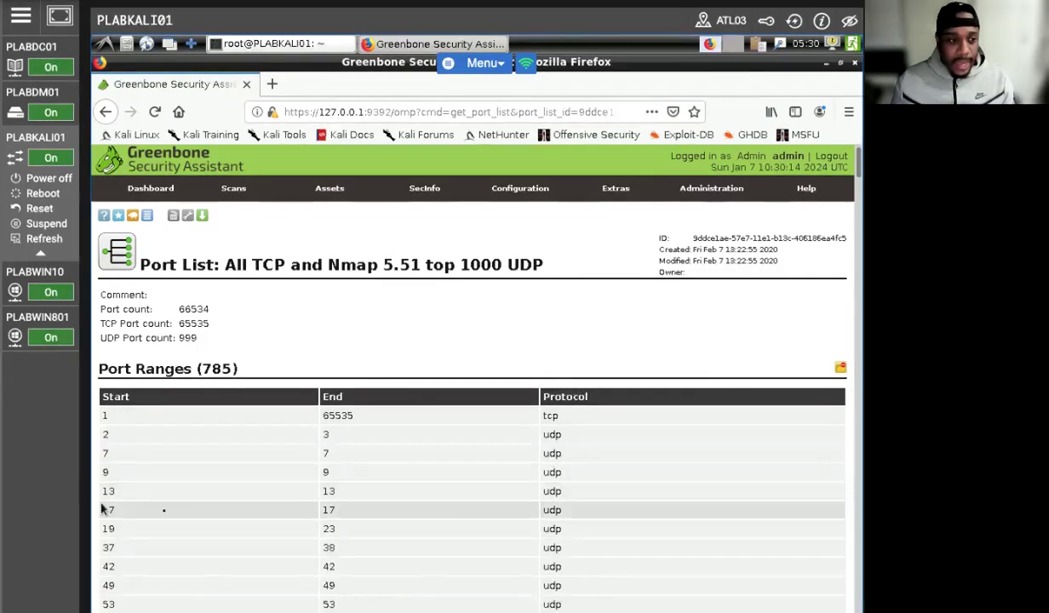
pyautogui.scroll(-4, 187, 515)
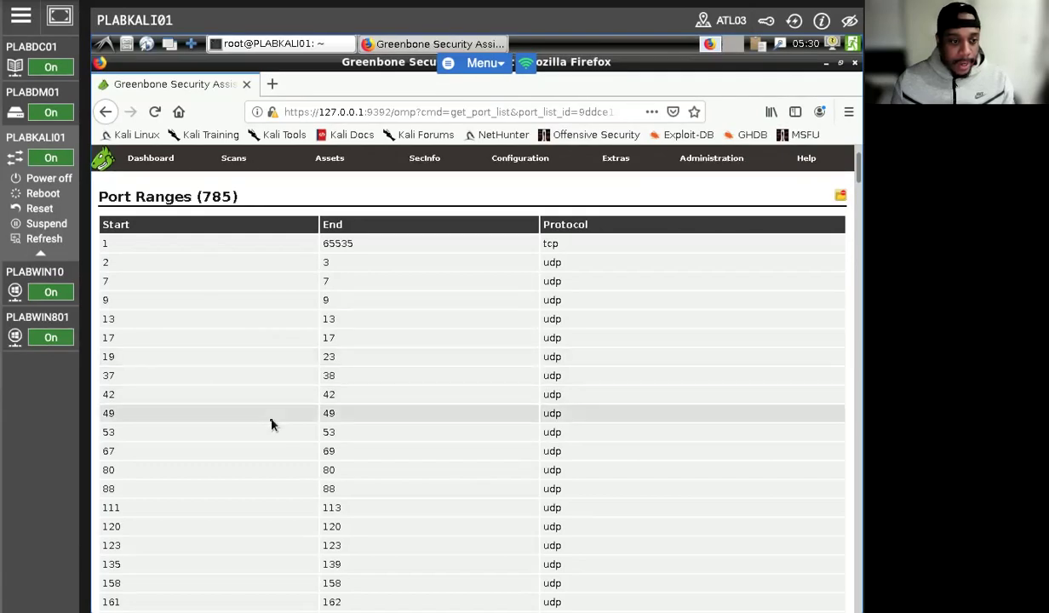
pyautogui.scroll(-1, 286, 408)
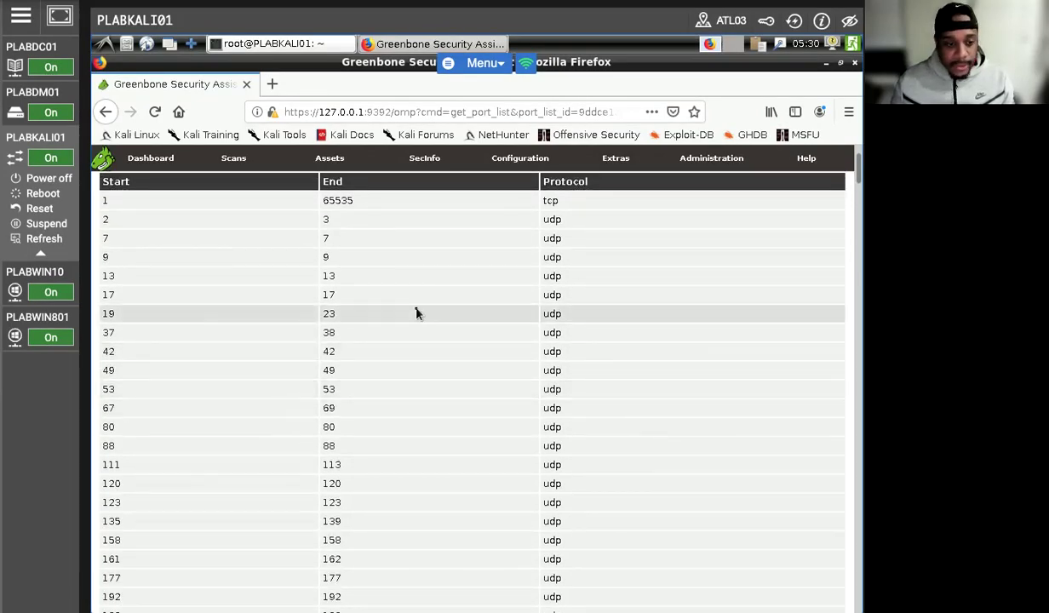
pyautogui.scroll(-3, 299, 367)
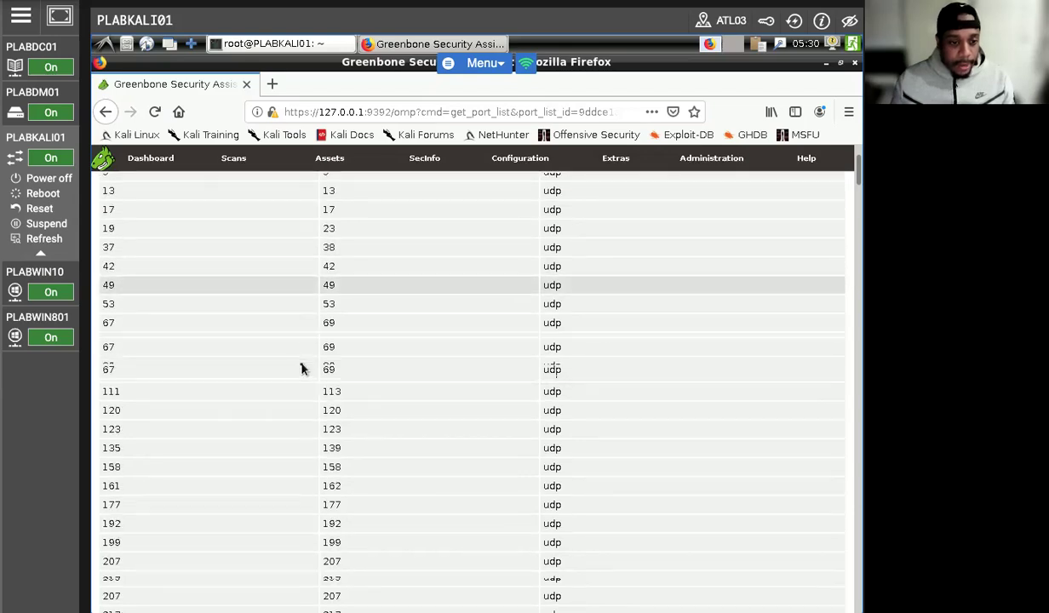
pyautogui.scroll(-6, 325, 393)
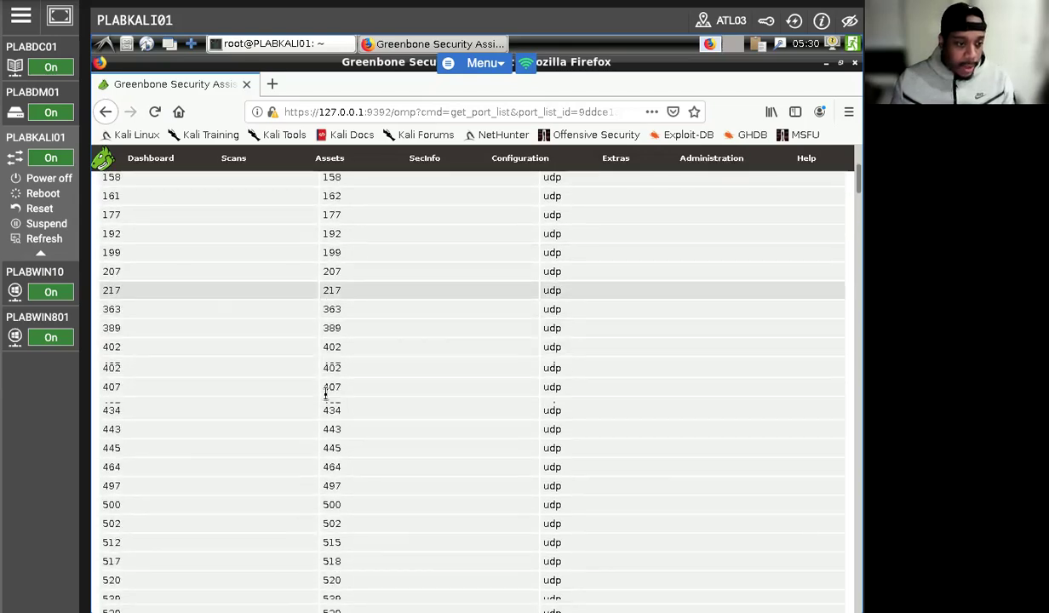
pyautogui.scroll(-1, 325, 394)
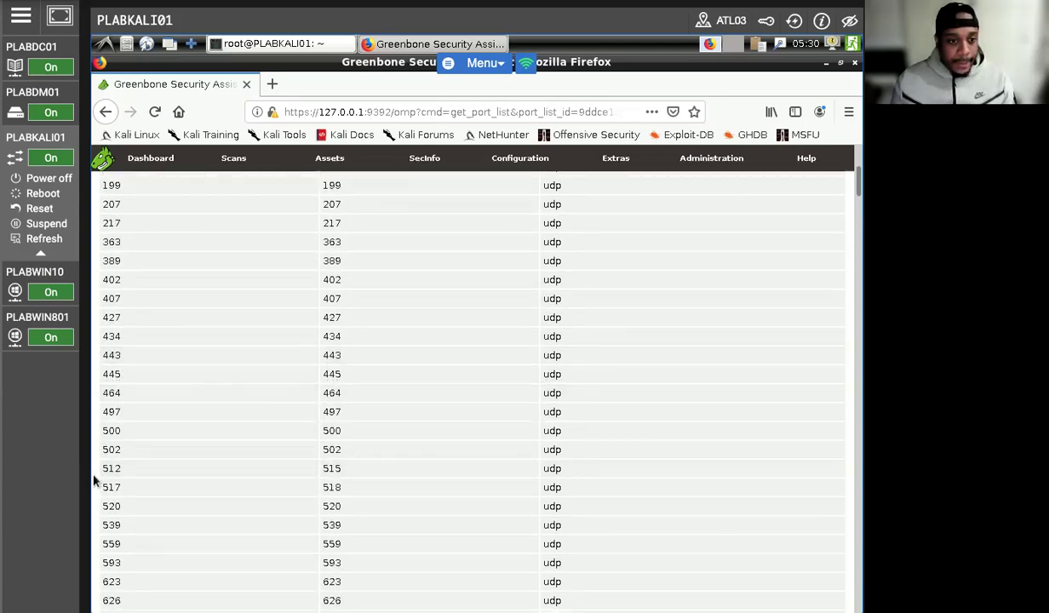
pyautogui.scroll(15, 260, 471)
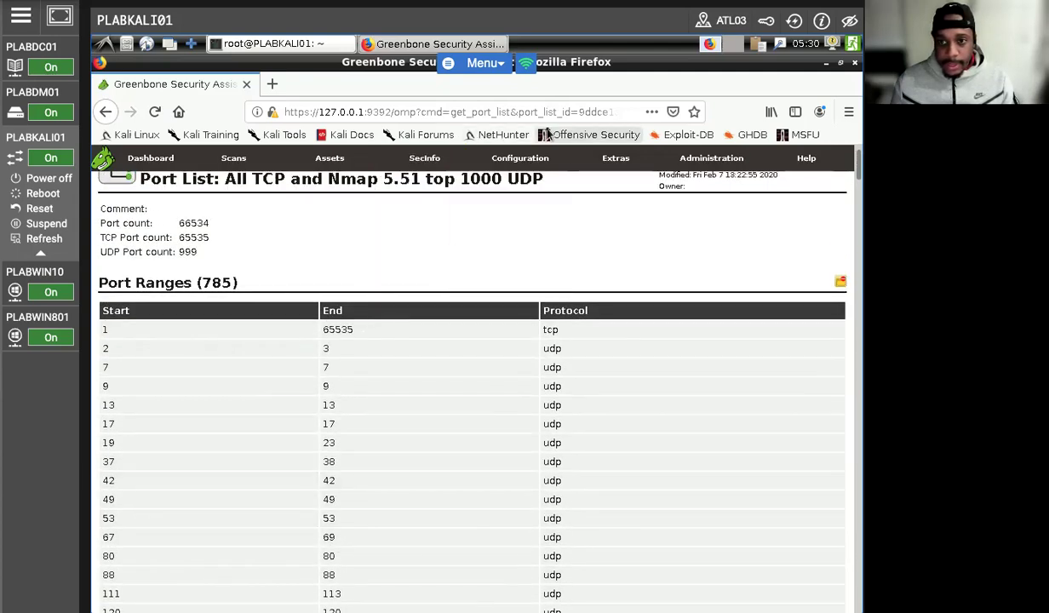
# Step: Open 'Full and very deep ultimate' from Scan Configs, scroll its NVT families, then return
pyautogui.moveTo(521, 160)
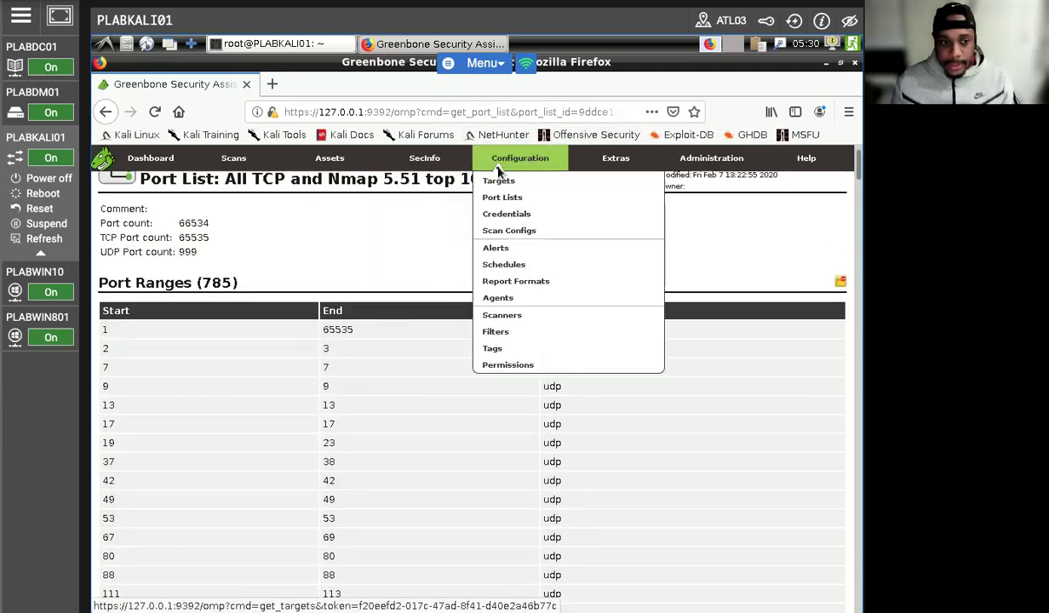
pyautogui.click(511, 231)
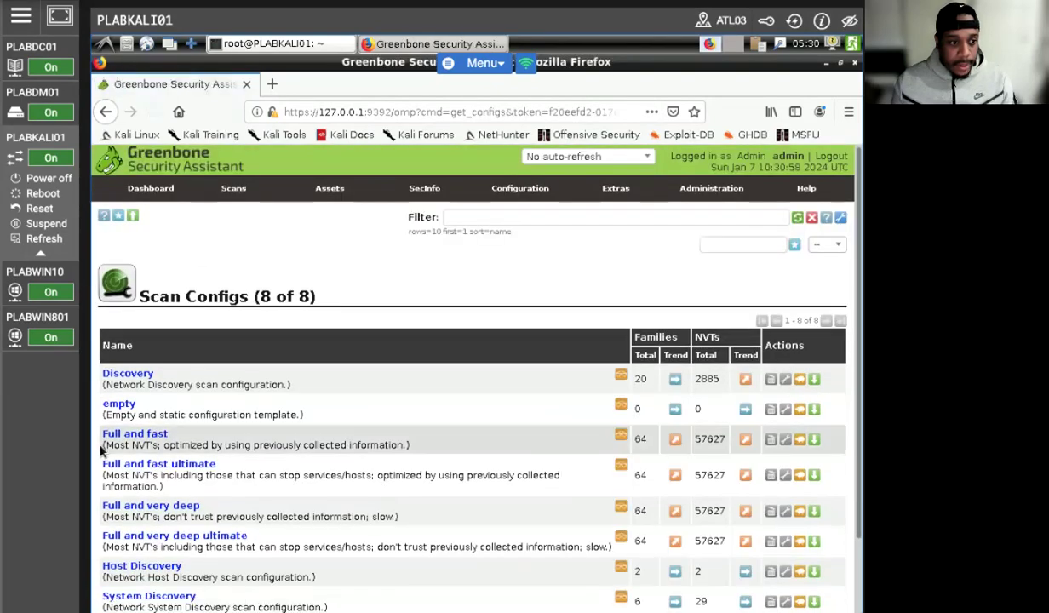
pyautogui.scroll(-2, 430, 464)
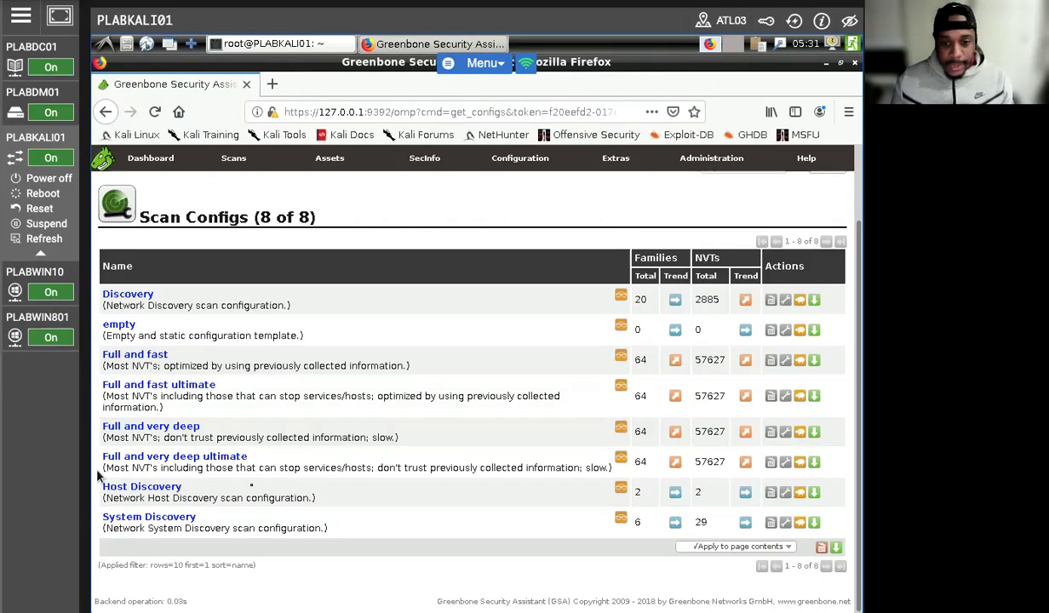
pyautogui.click(167, 458)
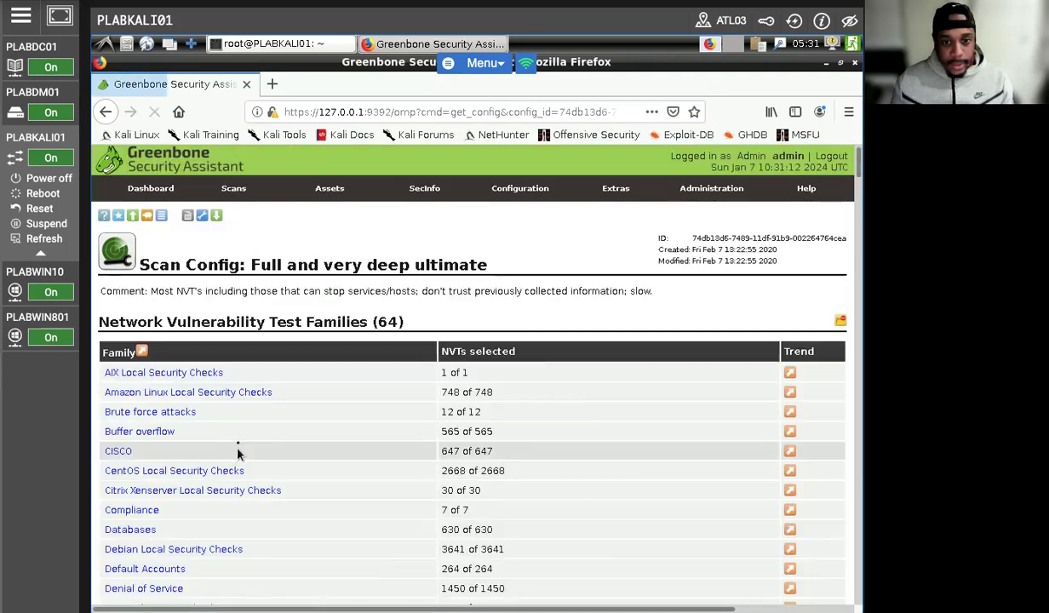
pyautogui.scroll(-4, 269, 524)
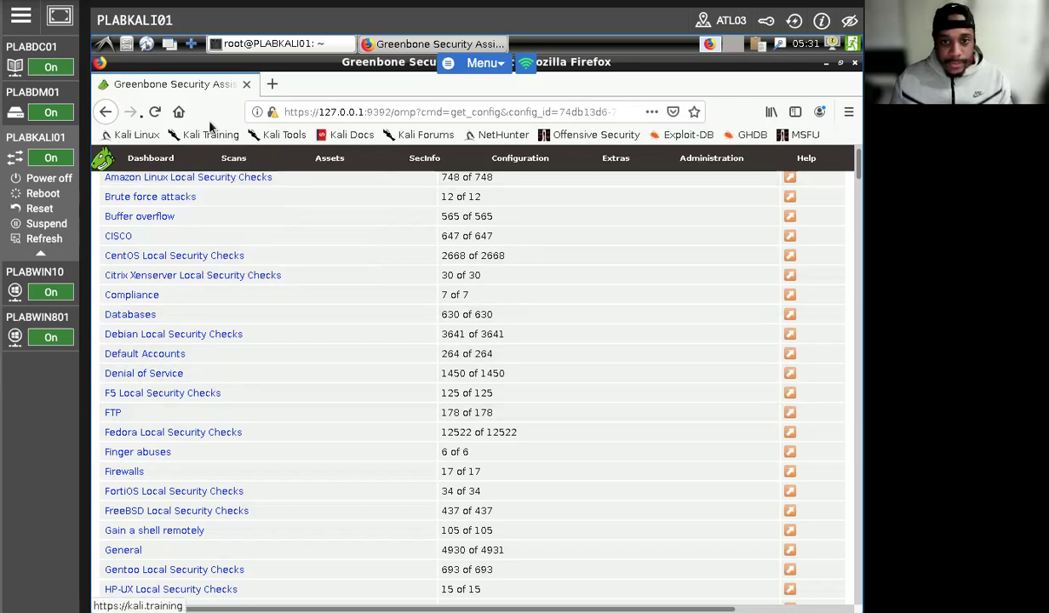
pyautogui.click(103, 112)
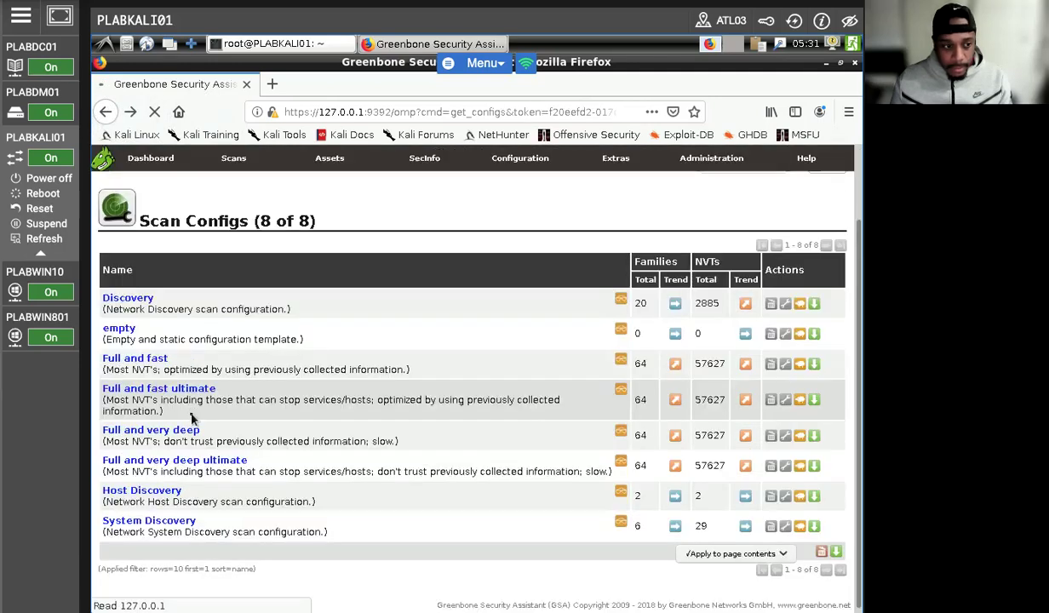
# Step: Open the Full and fast scan config and scroll through its NVT families
pyautogui.click(132, 355)
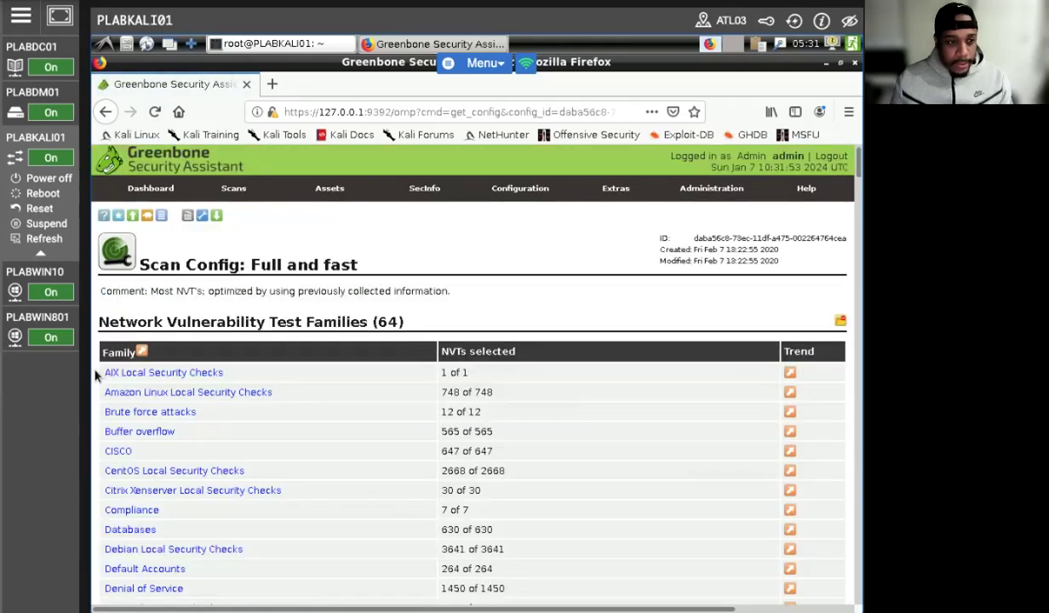
pyautogui.scroll(-5, 200, 538)
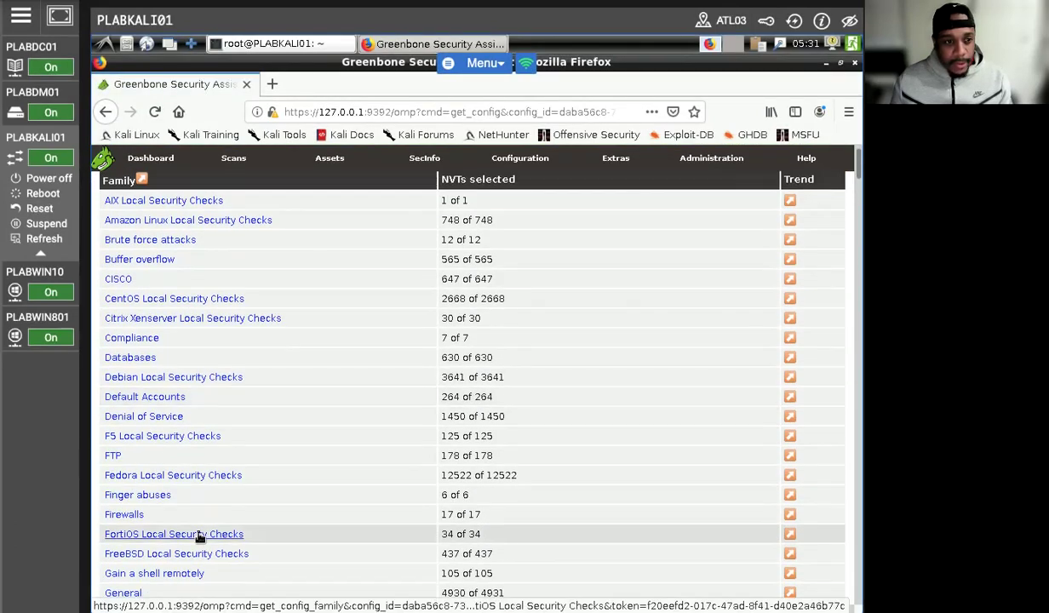
pyautogui.scroll(2, 341, 342)
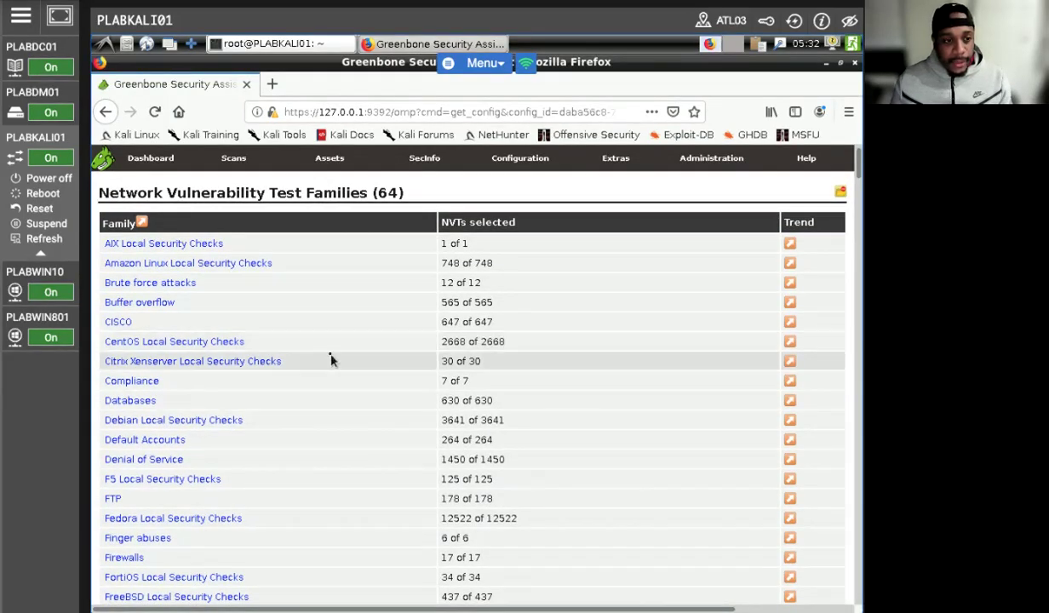
pyautogui.scroll(-1, 269, 360)
pyautogui.scroll(-10, 269, 361)
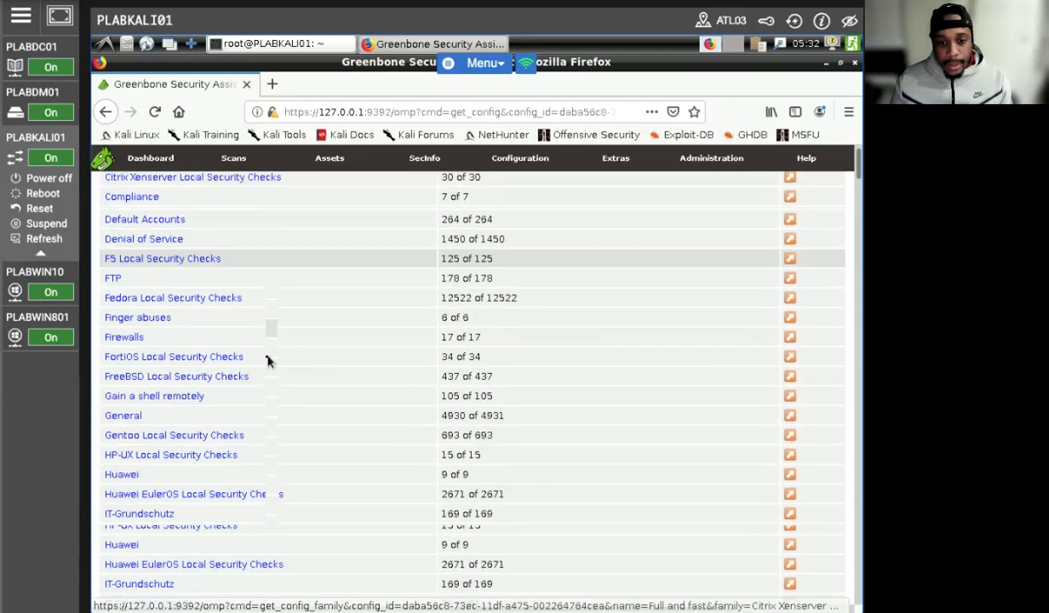
pyautogui.scroll(-8, 266, 371)
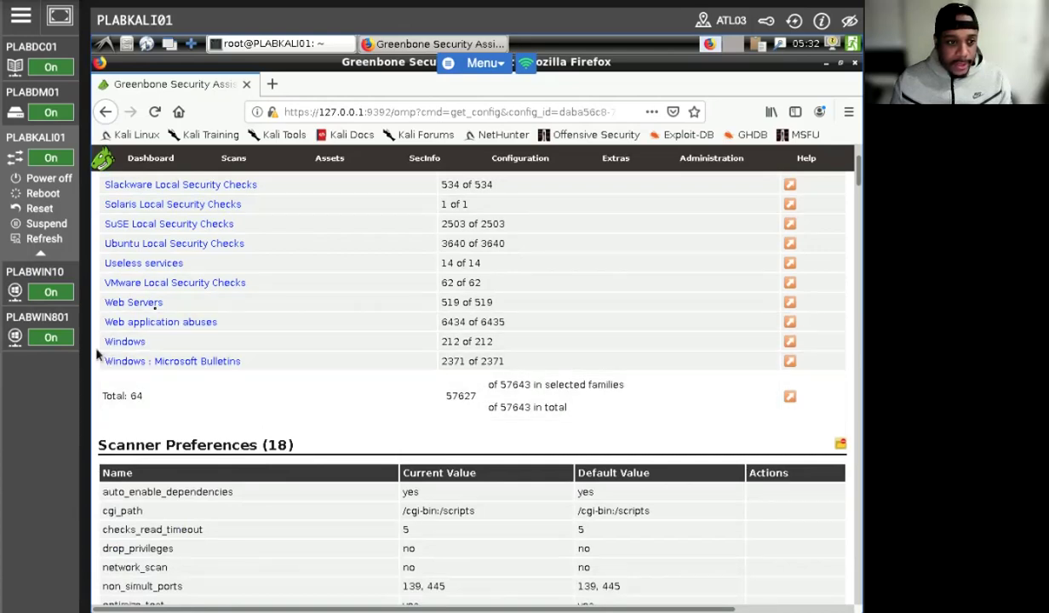
pyautogui.scroll(10, 176, 316)
pyautogui.scroll(-15, 179, 317)
pyautogui.scroll(-5, 202, 358)
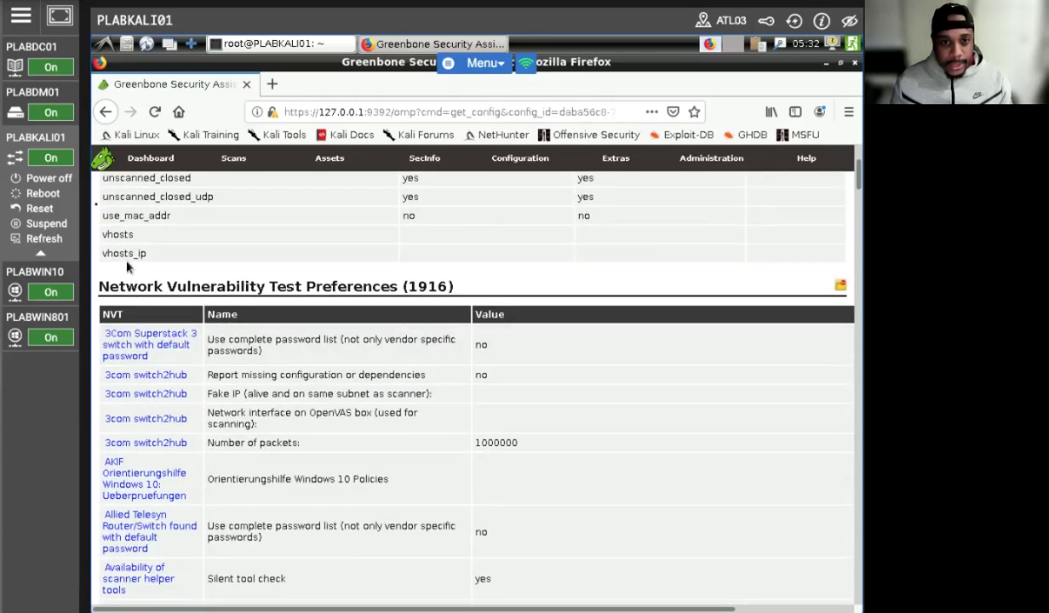
# Step: Dismiss the covering panel and scroll down through the config's NVT preferences
pyautogui.click(20, 15)
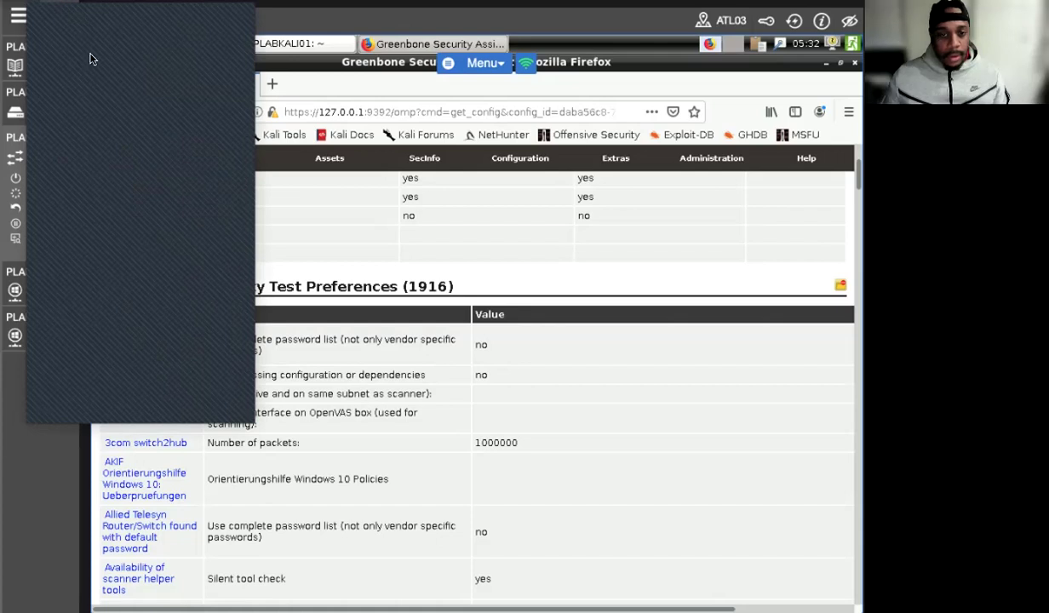
pyautogui.click(60, 18)
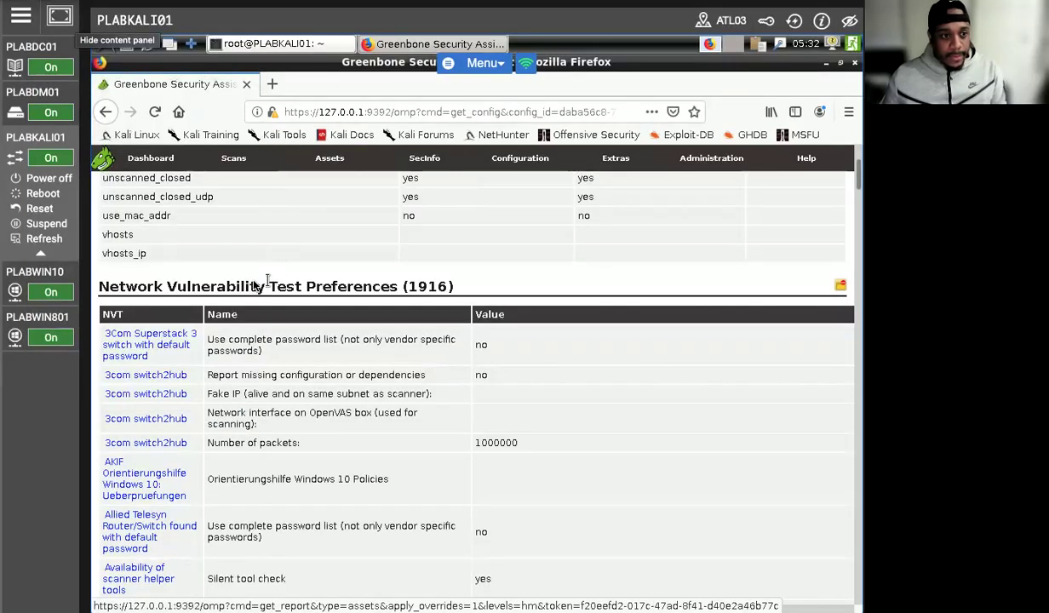
pyautogui.scroll(-8, 271, 285)
pyautogui.scroll(-10, 322, 338)
pyautogui.scroll(-9, 323, 333)
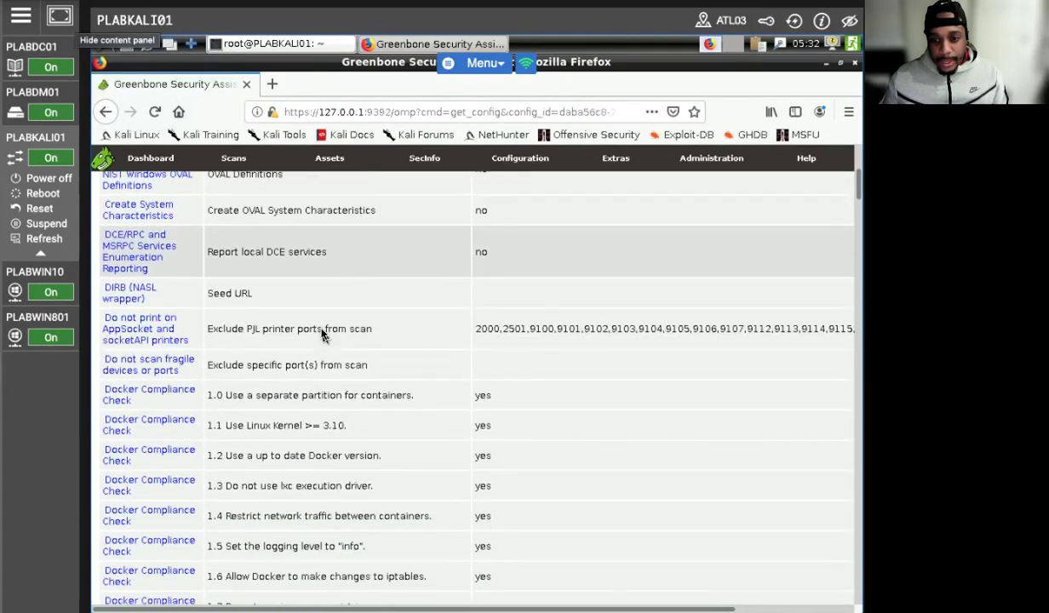
pyautogui.scroll(-8, 322, 333)
pyautogui.scroll(-10, 322, 333)
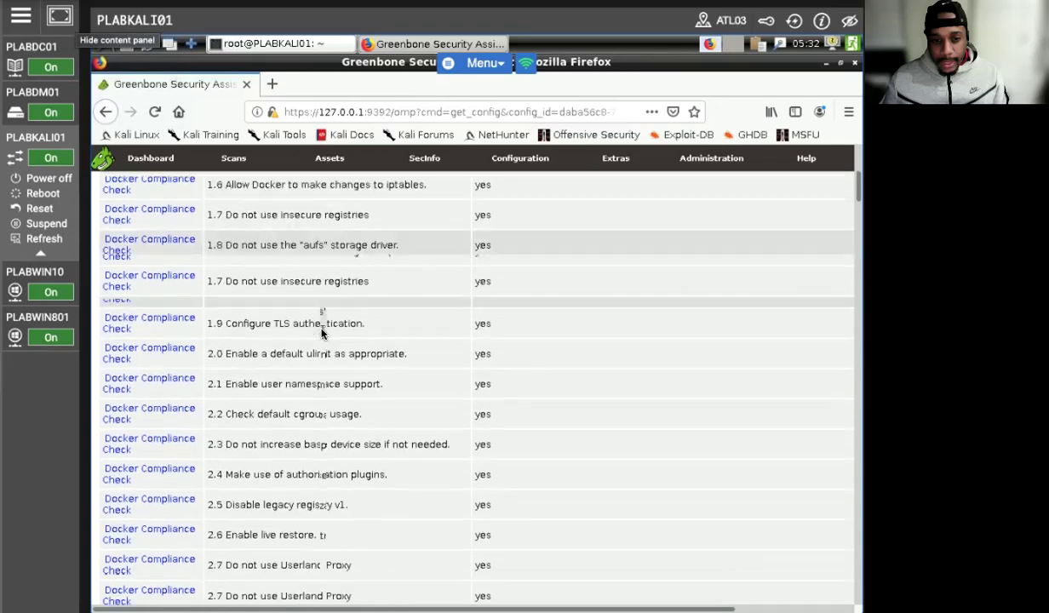
pyautogui.scroll(-10, 322, 335)
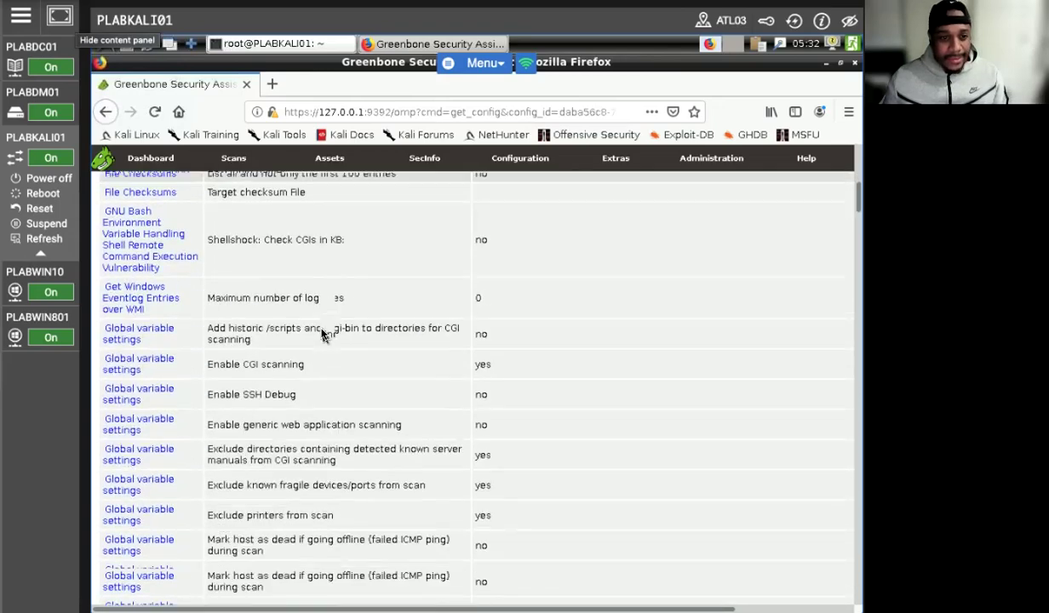
pyautogui.scroll(-8, 322, 334)
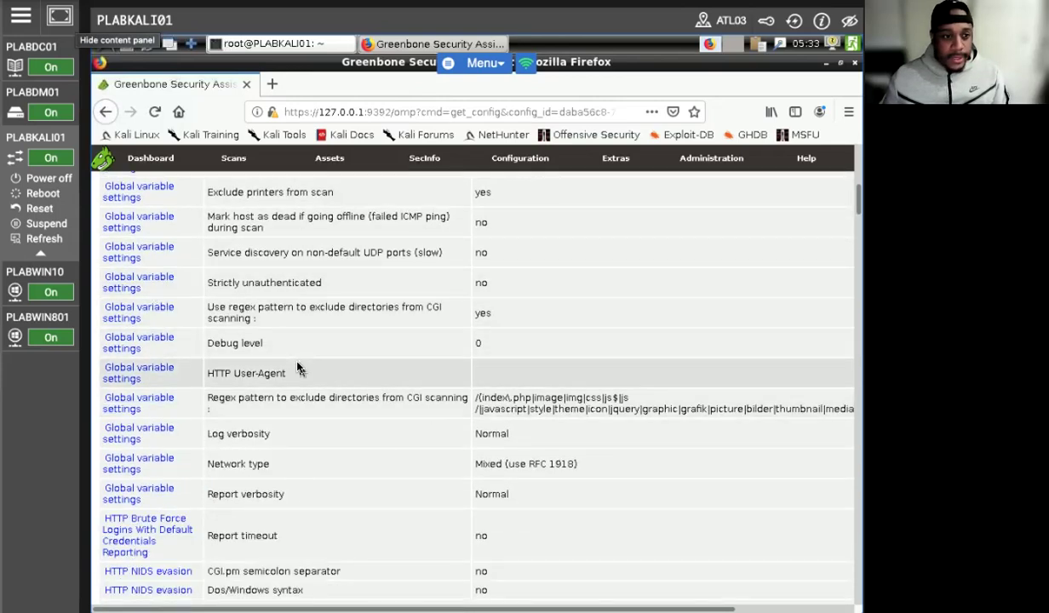
pyautogui.scroll(-10, 298, 368)
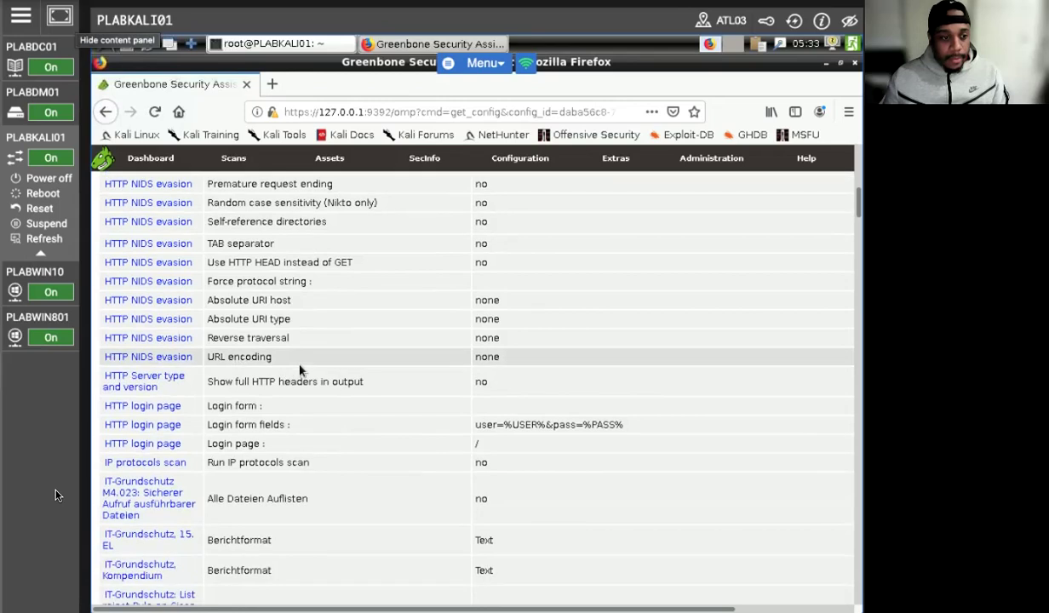
pyautogui.scroll(-4, 299, 369)
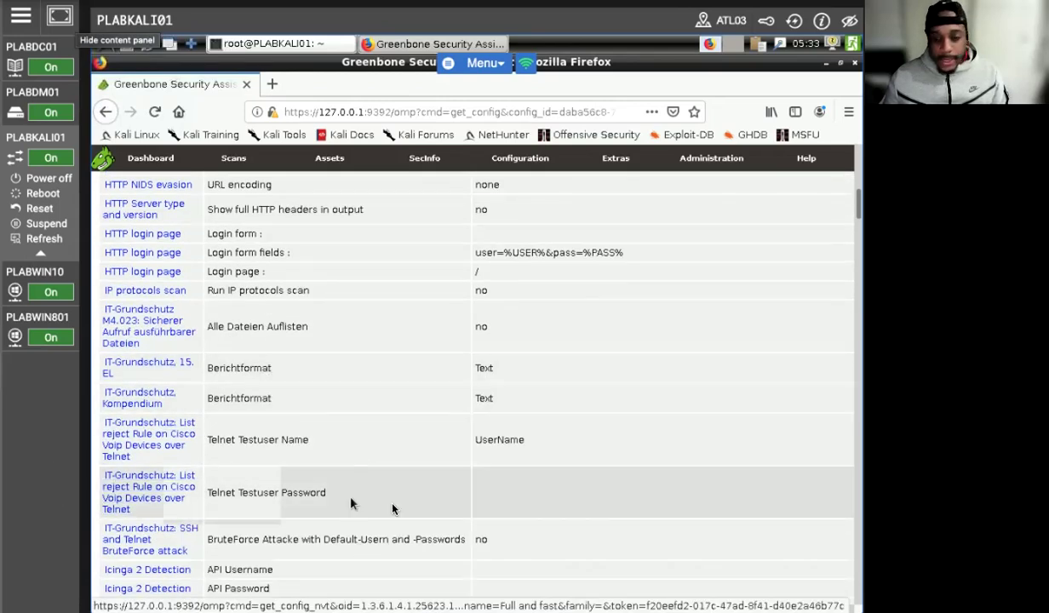
# Step: Find 'Search in LDAP' on the page using Firefox's Find in This Page
pyautogui.click(849, 112)
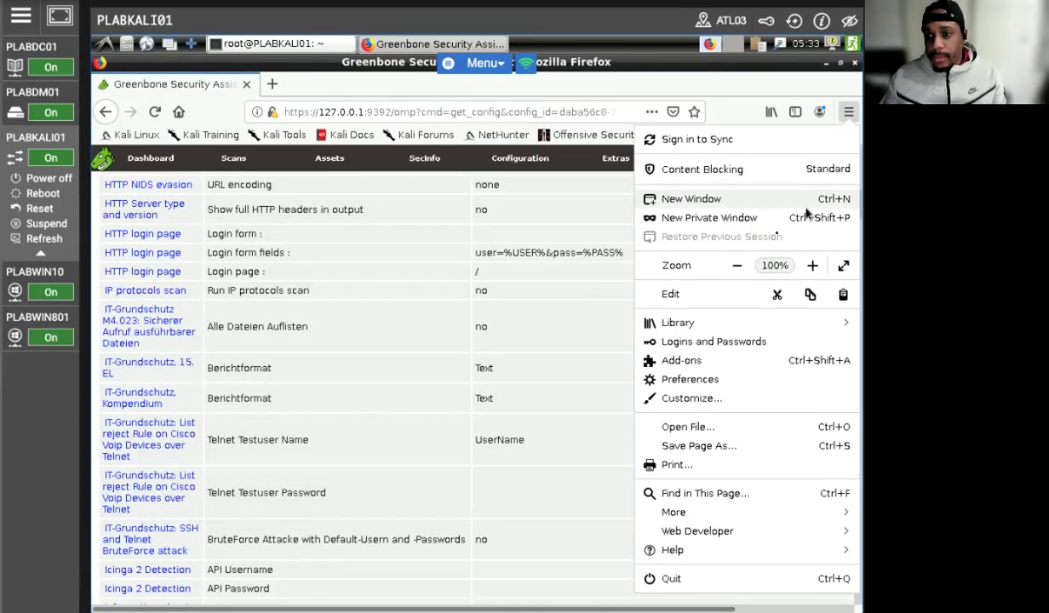
pyautogui.click(679, 493)
pyautogui.write('Search')
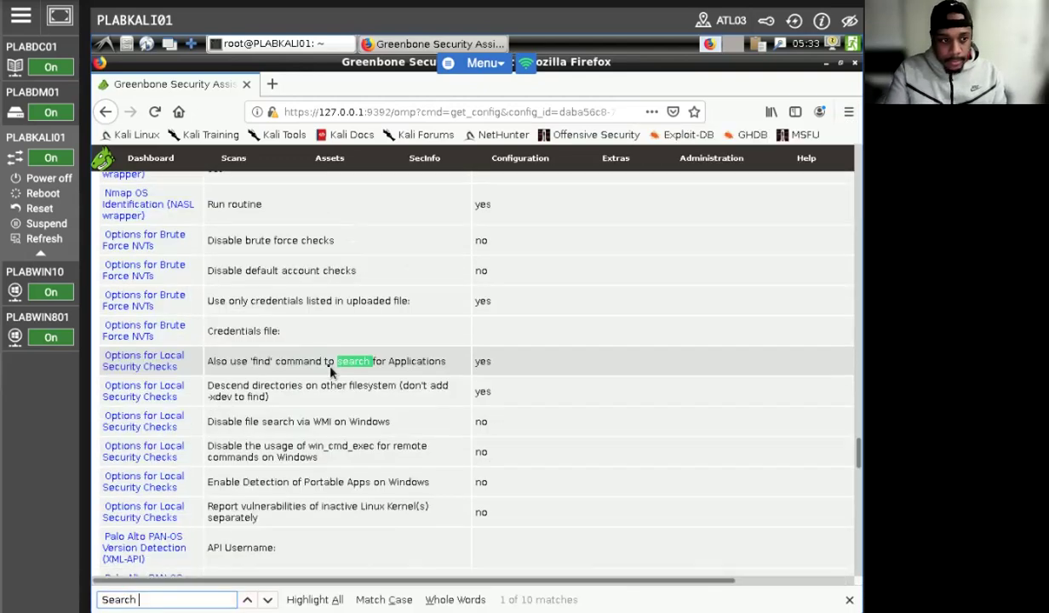
pyautogui.write(' in LDAP')
pyautogui.press('Return')
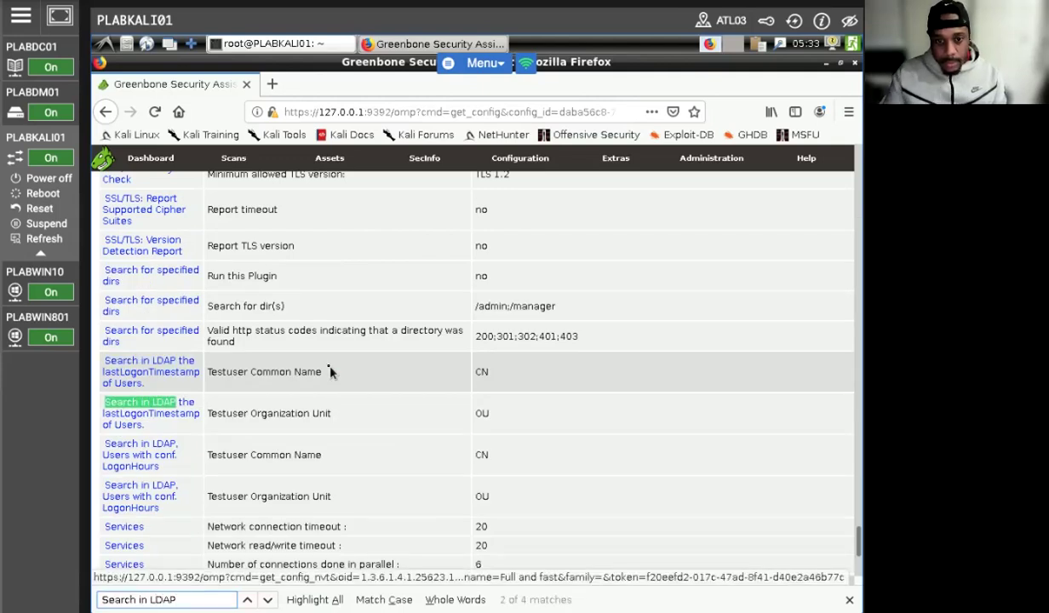
# Step: Open the NVT details for 'Search in LDAP the lastLogonTimestamp of Users.' and select its Family label
pyautogui.click(174, 376)
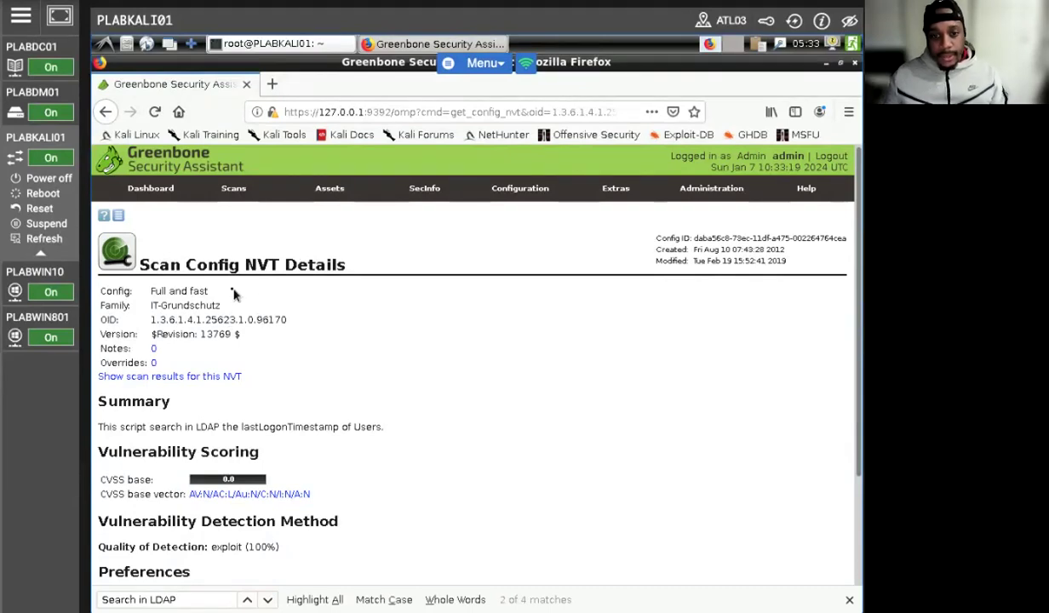
pyautogui.moveTo(99, 305); pyautogui.dragTo(128, 306)
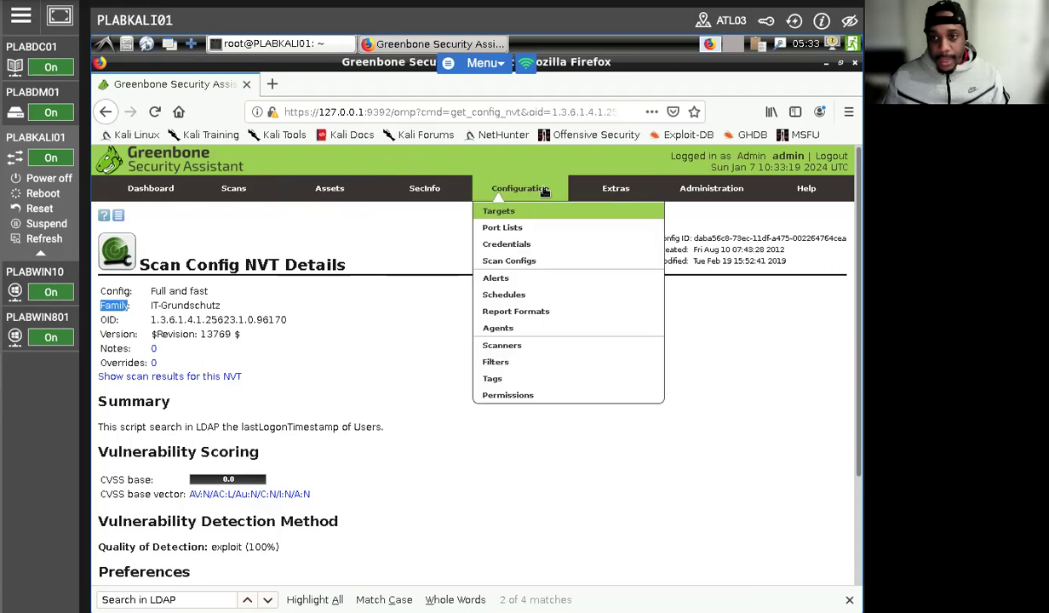
pyautogui.moveTo(415, 197)
pyautogui.moveTo(234, 189)
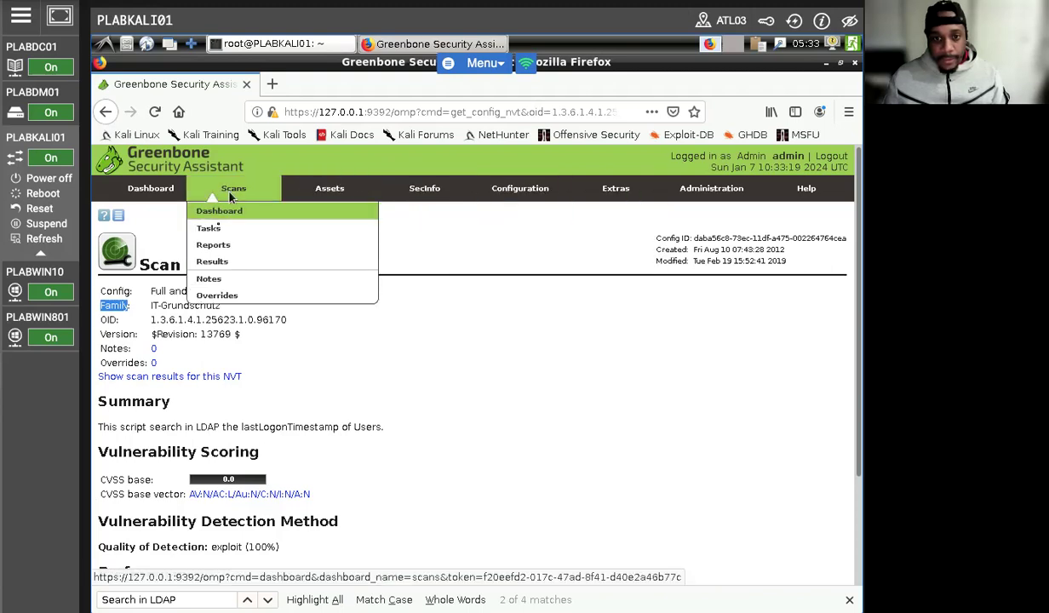
# Step: Go to Tasks, dismiss the welcome message and launch the Advanced Task Wizard
pyautogui.click(219, 234)
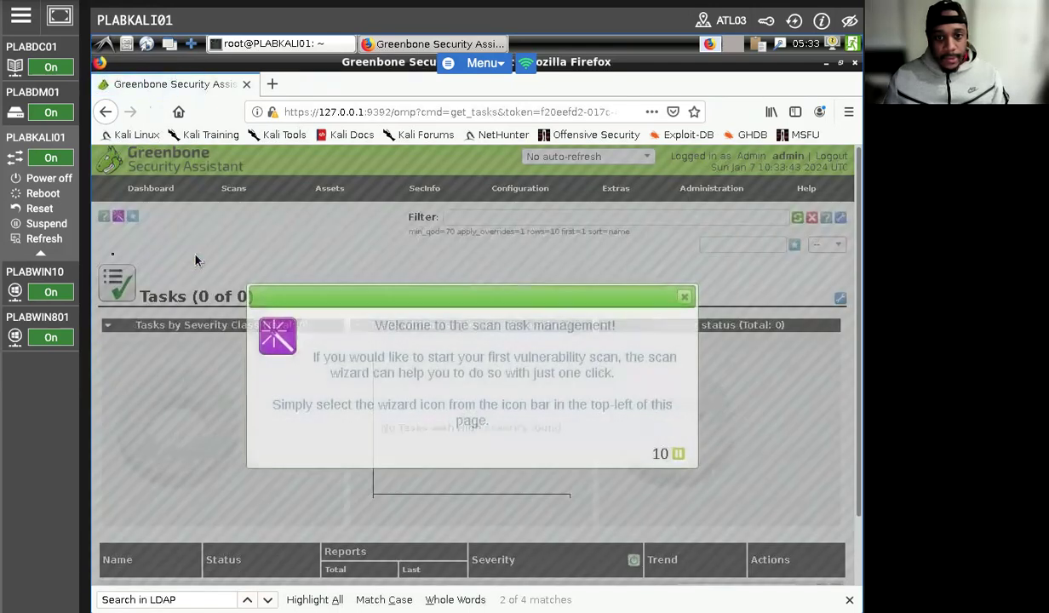
pyautogui.click(683, 297)
pyautogui.moveTo(118, 217)
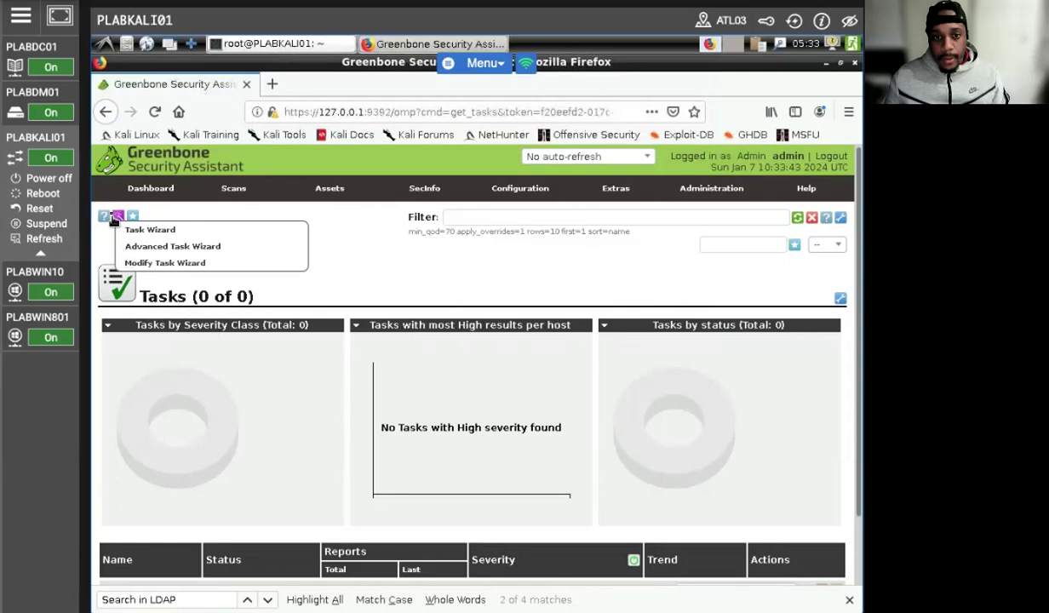
pyautogui.click(133, 245)
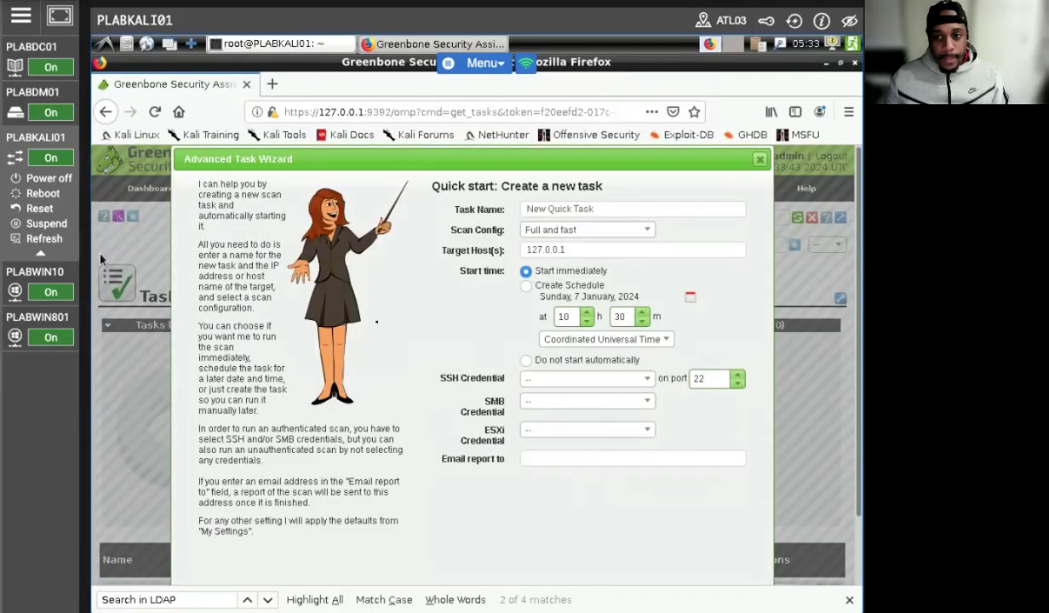
# Step: Create task PLABDC01 with Full and fast ultimate against target 192.168.0.1
pyautogui.moveTo(660, 207); pyautogui.dragTo(505, 207)
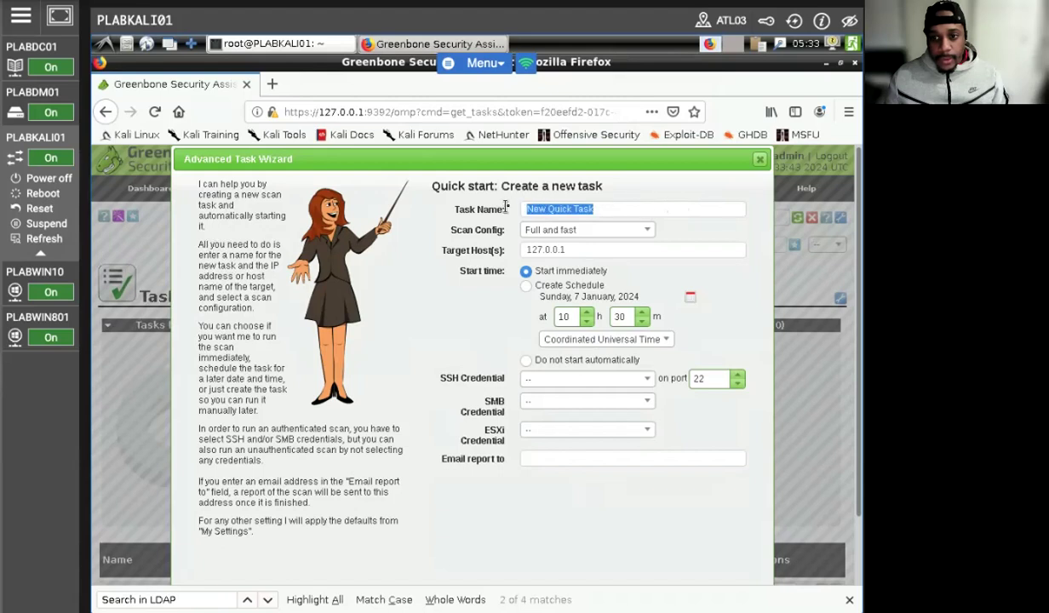
pyautogui.write('PLABDC01')
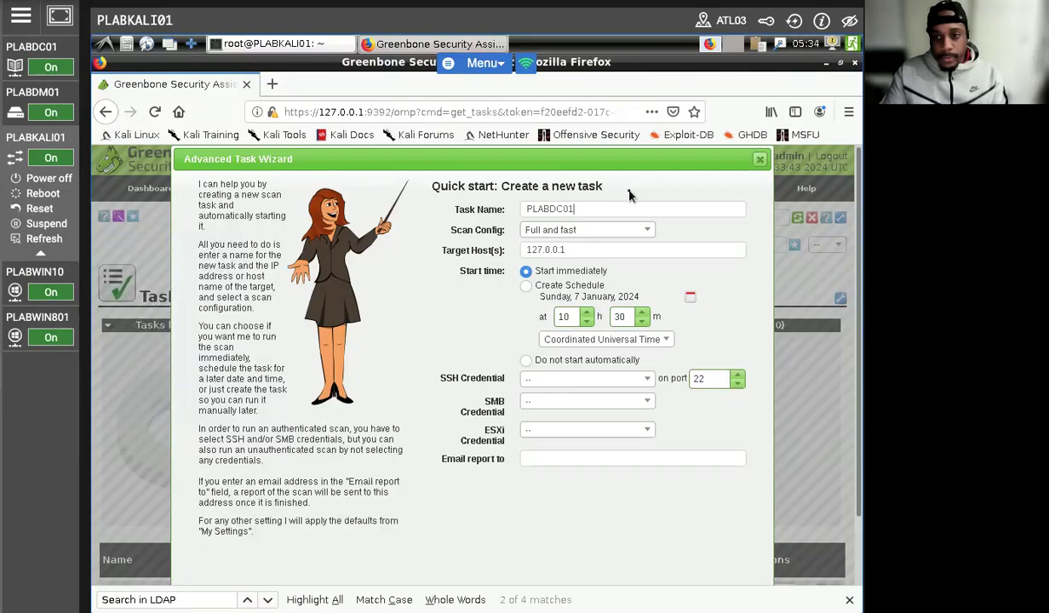
pyautogui.click(598, 232)
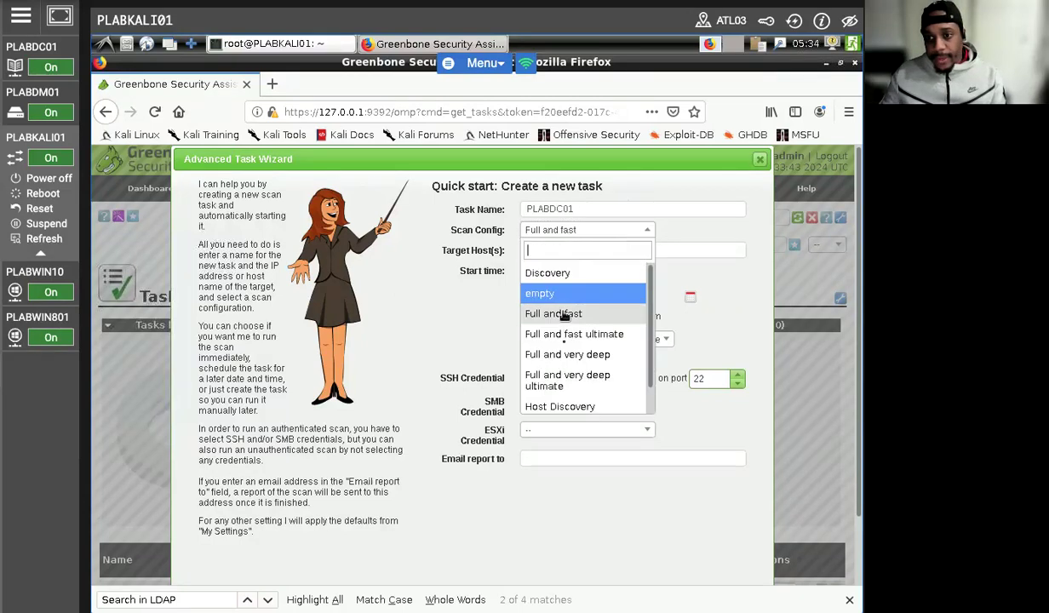
pyautogui.click(574, 334)
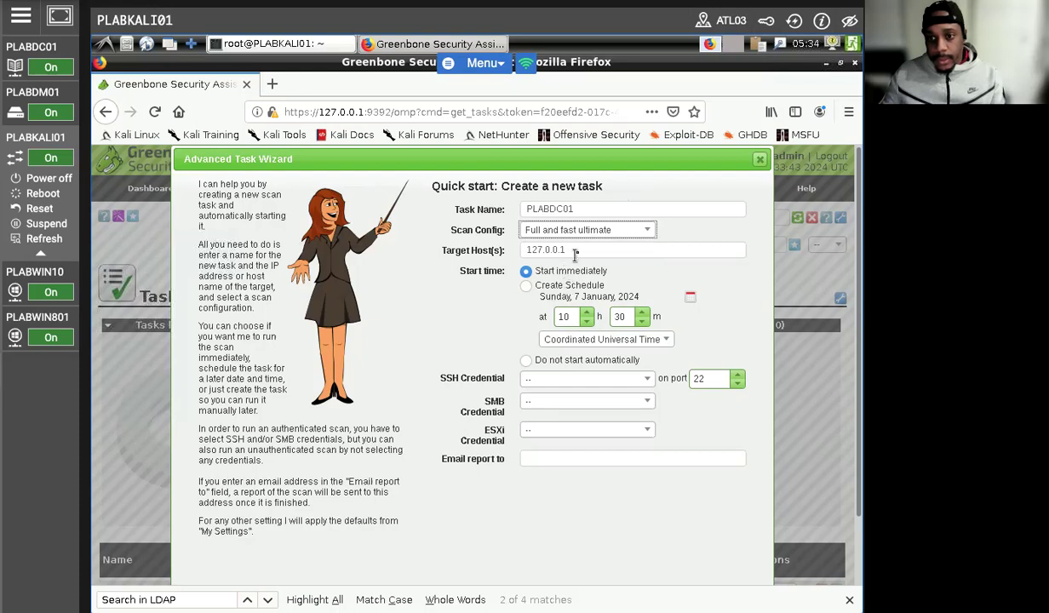
pyautogui.moveTo(567, 249); pyautogui.dragTo(508, 249)
pyautogui.write('168')
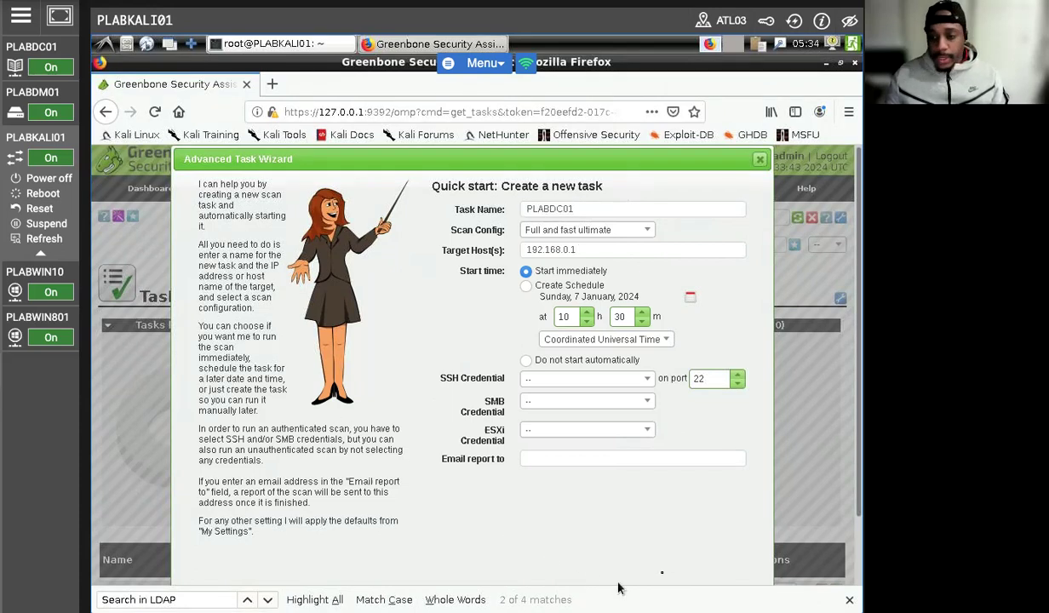
pyautogui.scroll(-1, 451, 490)
pyautogui.scroll(-1, 458, 501)
pyautogui.click(712, 541)
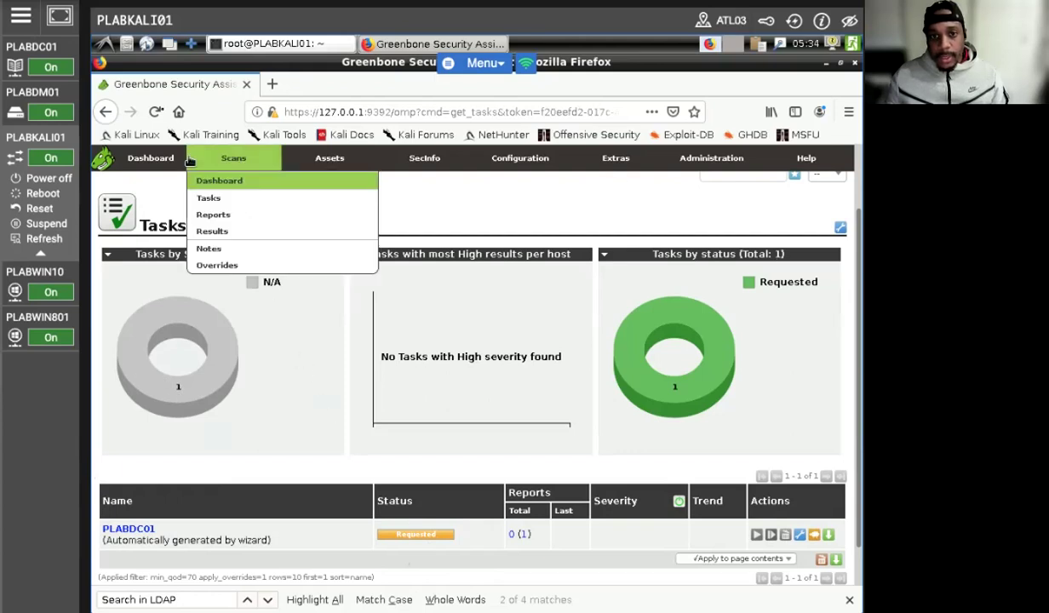
# Step: Reload the task list until PLABDC01 shows Done with severity 9.3 (High)
pyautogui.click(152, 114)
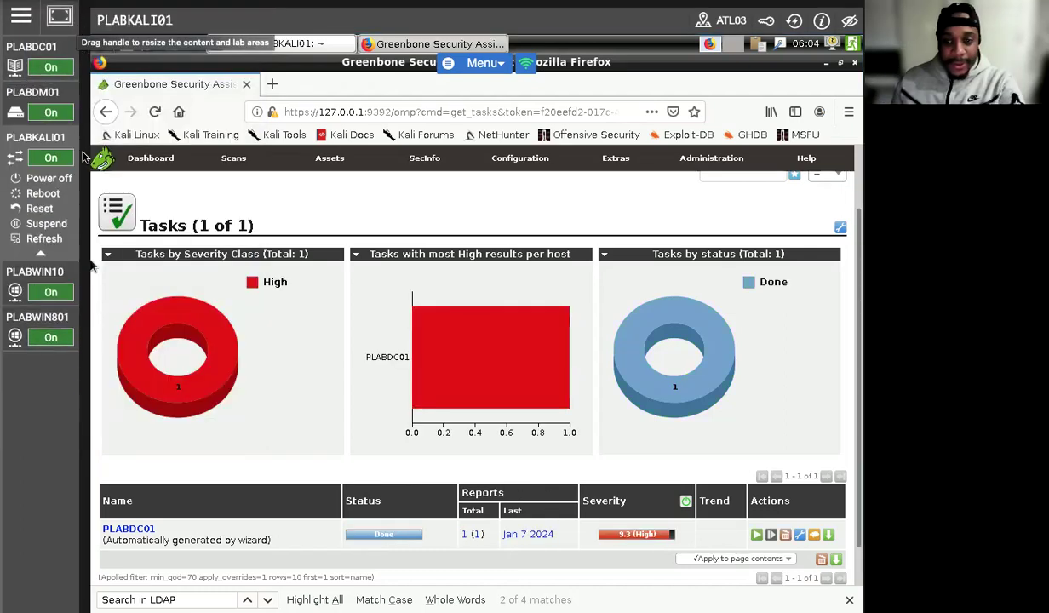
pyautogui.moveTo(139, 260)
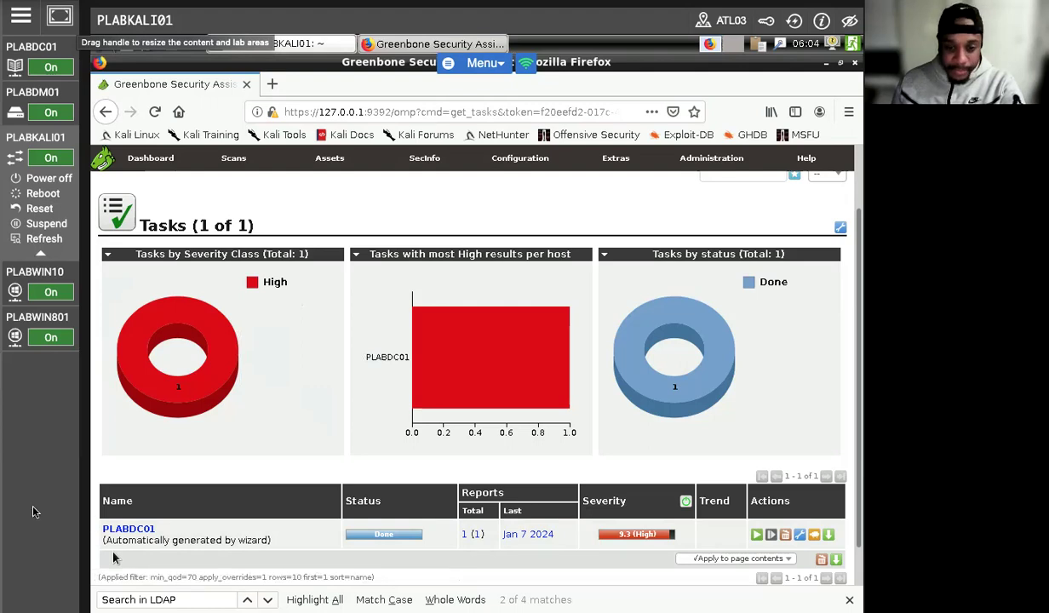
# Step: Open the PLABDC01 task details and follow its Reports count to the single High report
pyautogui.click(106, 530)
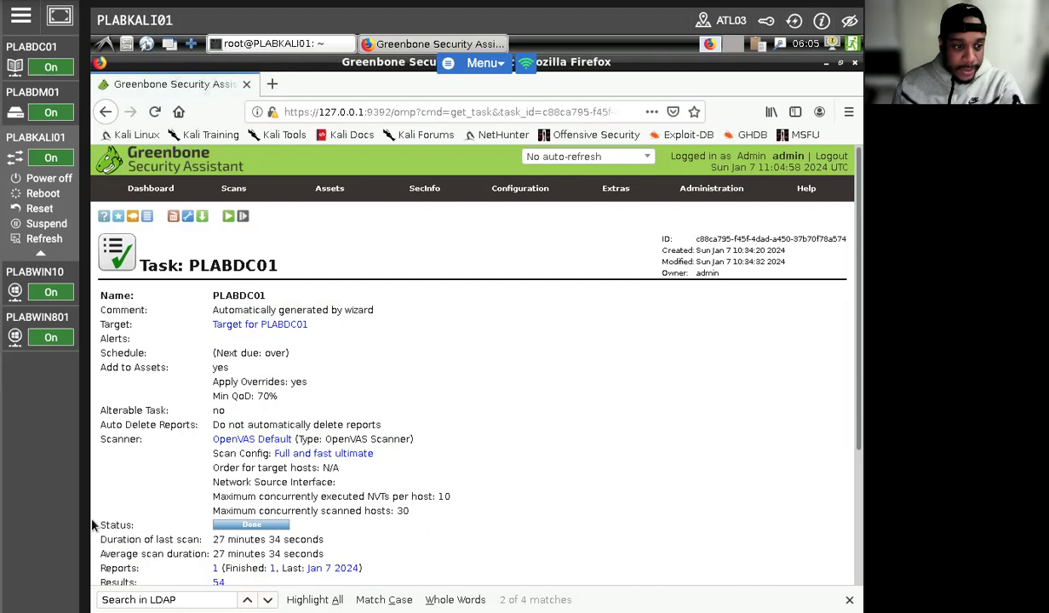
pyautogui.scroll(-2, 255, 408)
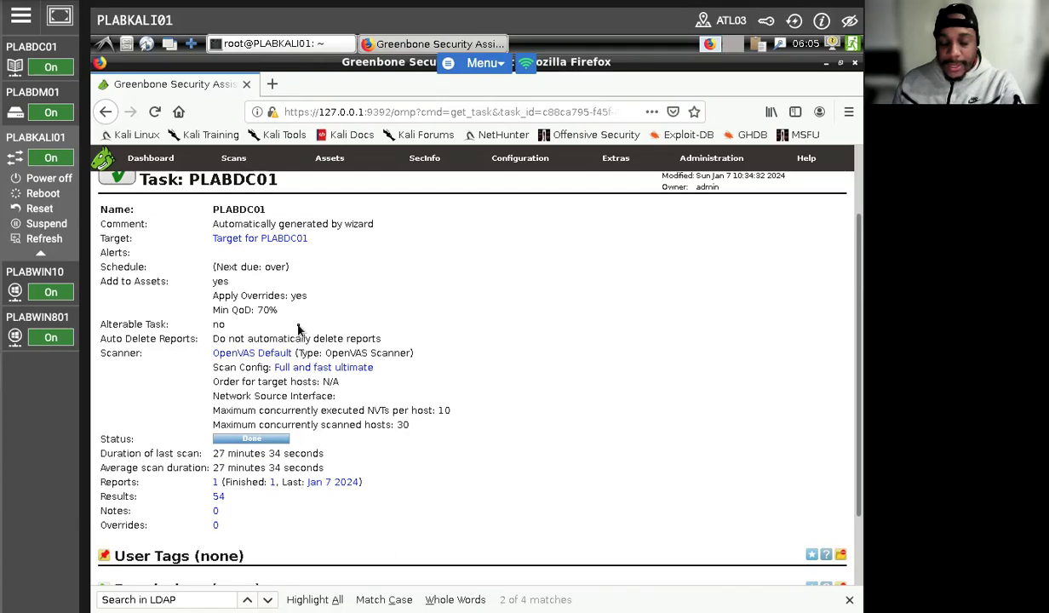
pyautogui.scroll(-2, 292, 354)
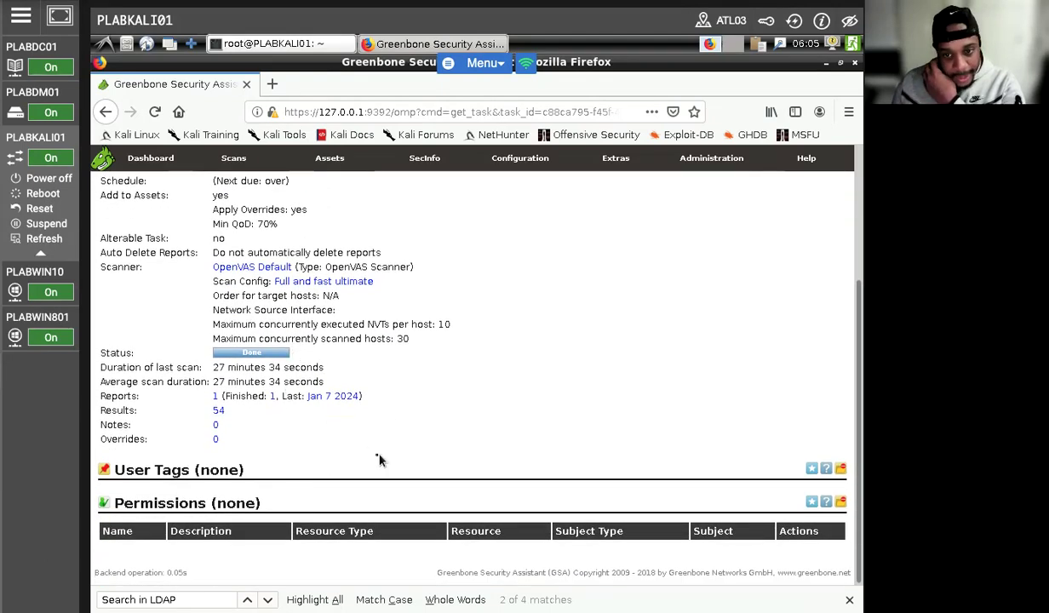
pyautogui.scroll(1, 338, 456)
pyautogui.click(216, 441)
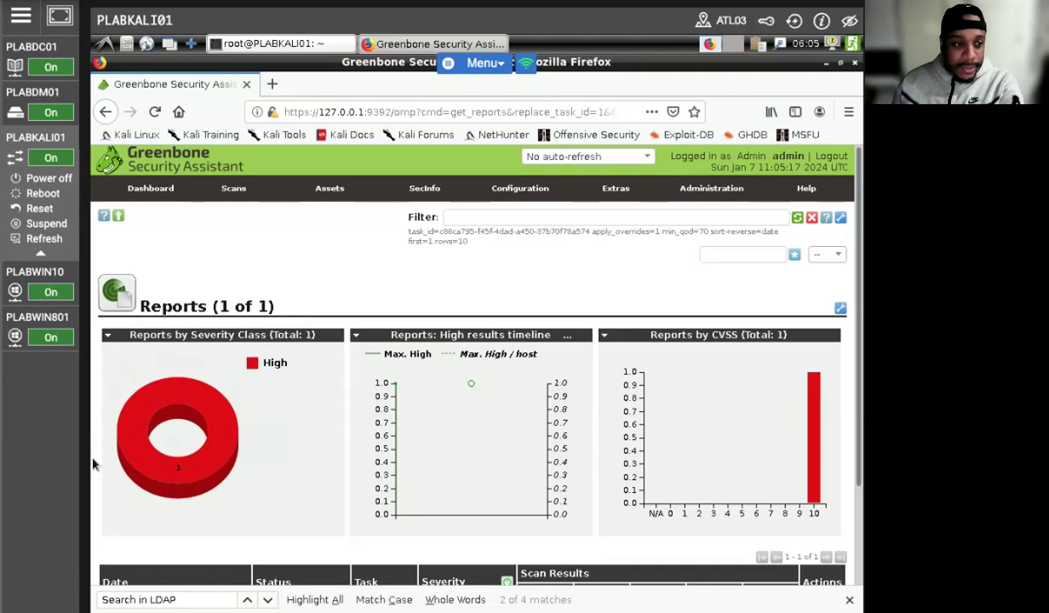
# Step: Open the Sun Jan 7 10:34:20 2024 report, topped by the 9.3 Windows SMB Server vulnerability
pyautogui.scroll(-3, 282, 457)
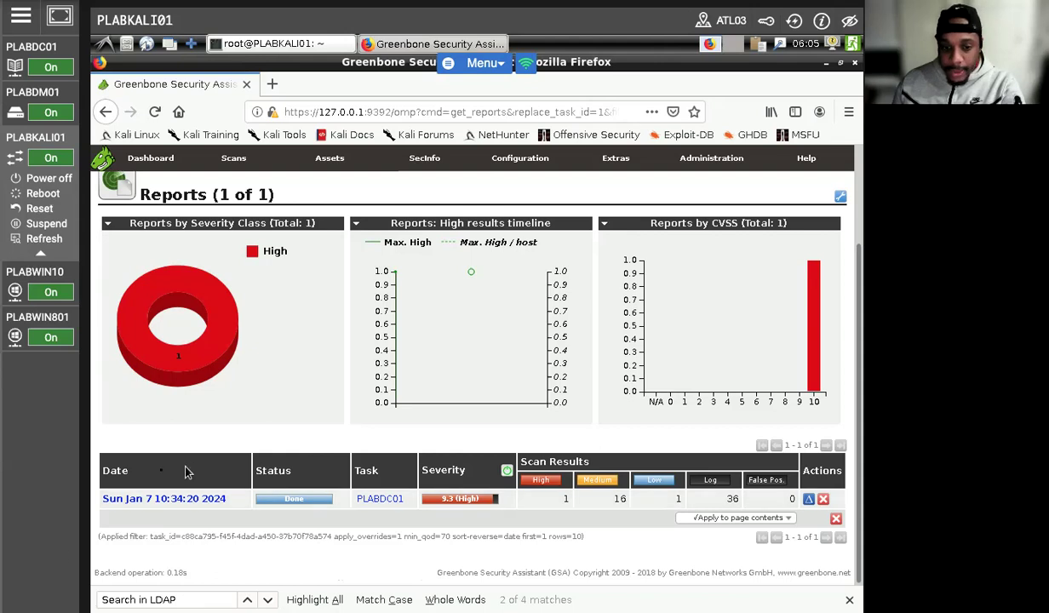
pyautogui.click(152, 498)
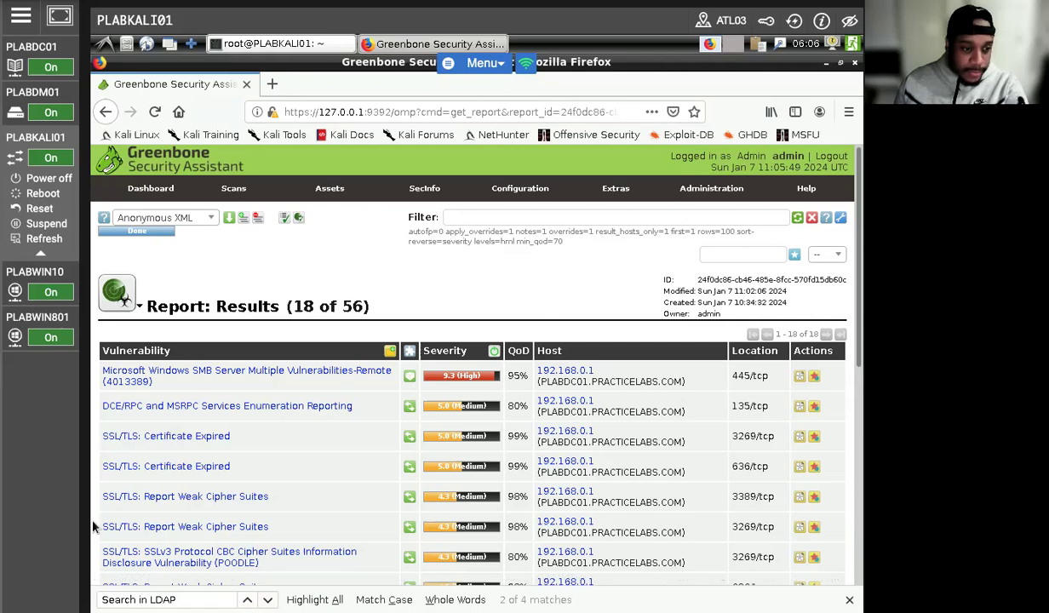
# Step: Open the Microsoft Windows SMB Server (4013389) finding and review its MS17-010, 9.3 High, 445/tcp, VendorFix details
pyautogui.click(128, 376)
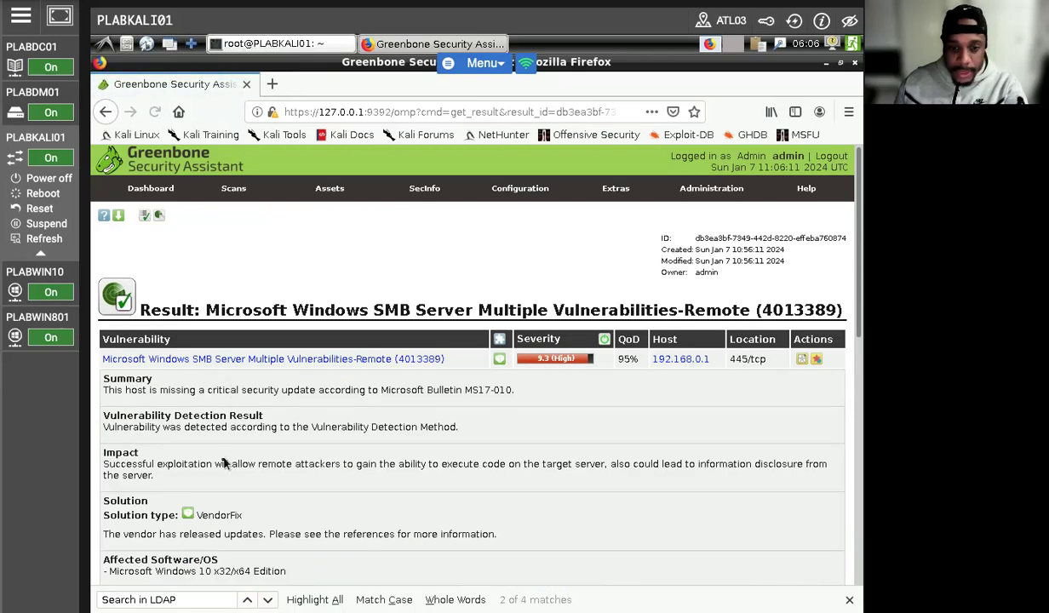
pyautogui.scroll(-3, 226, 457)
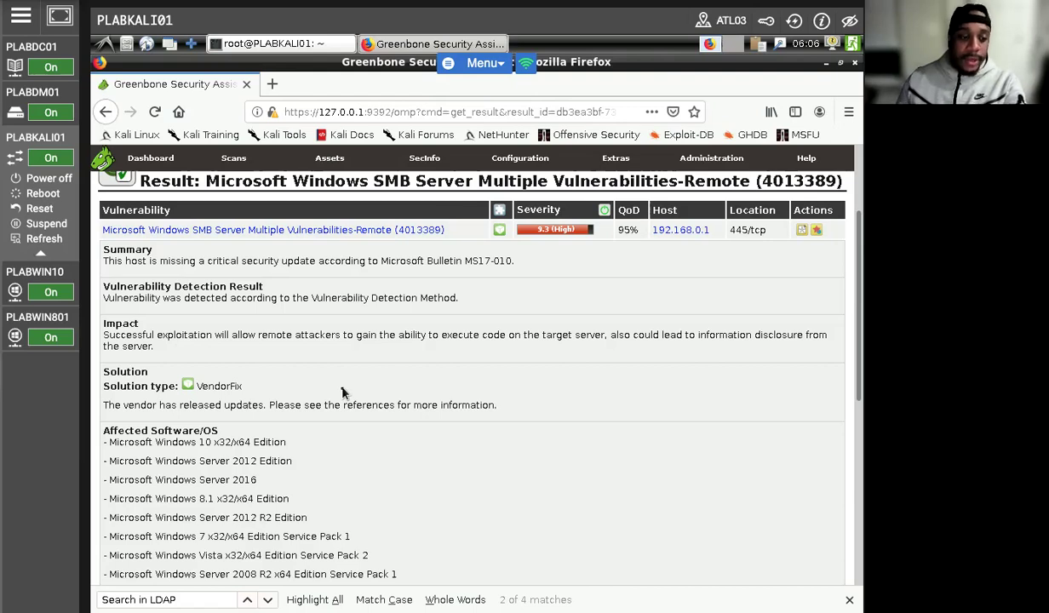
pyautogui.scroll(3, 323, 394)
pyautogui.scroll(-3, 287, 421)
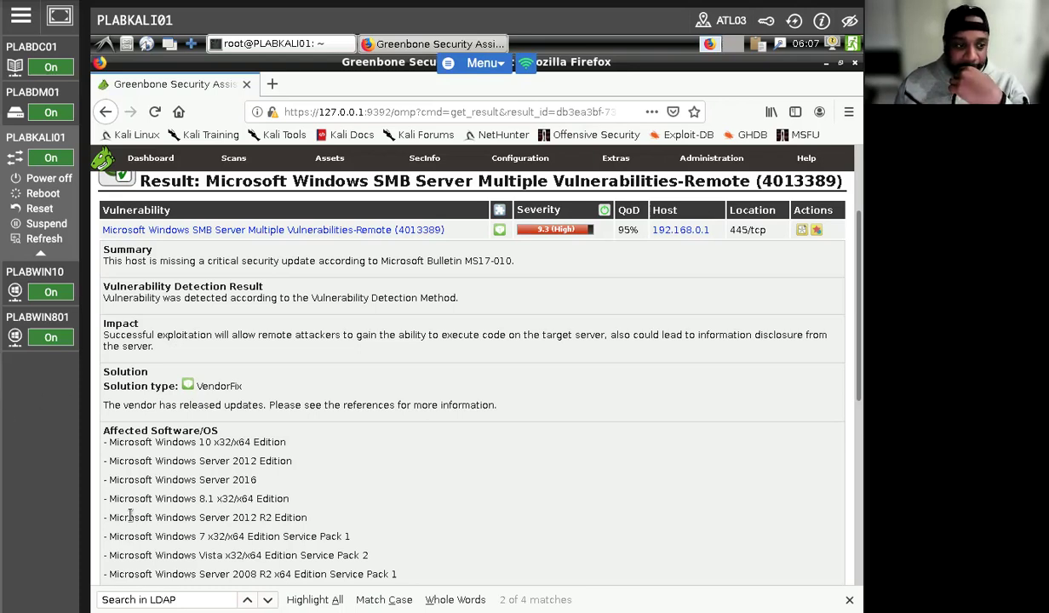
# Step: On PLABDC01, open the windows8.1-kb4015553 .msu from the intranet's Tools > Windows_Server_2012 folder
pyautogui.click(64, 48)
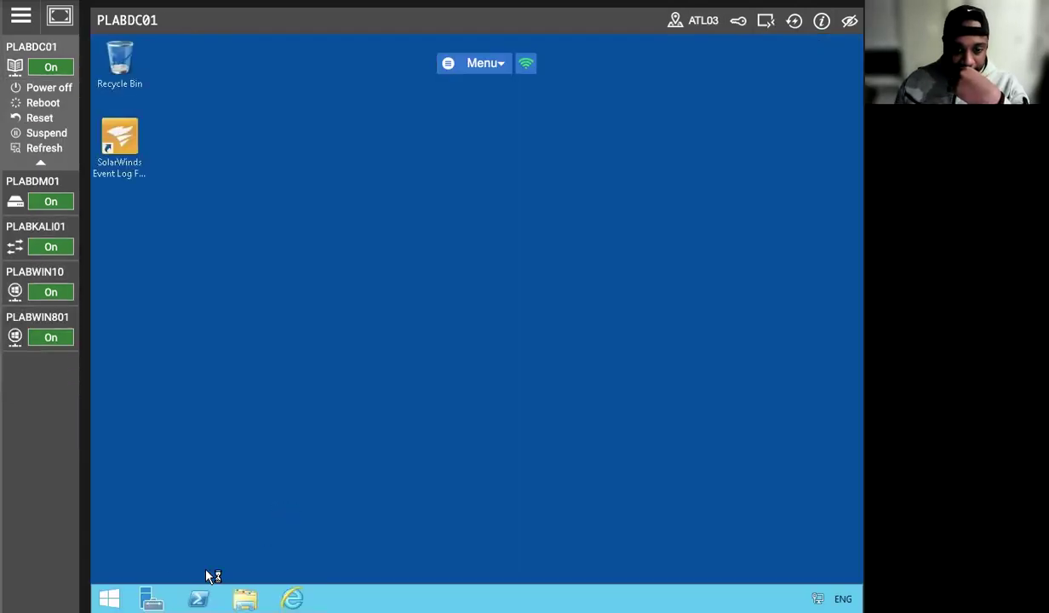
pyautogui.click(292, 598)
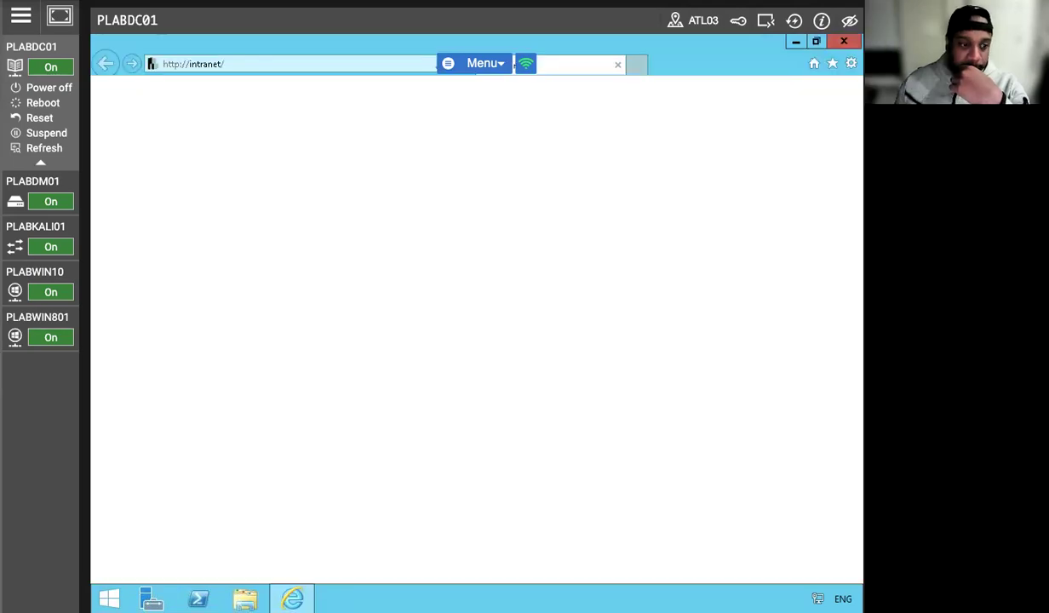
pyautogui.click(158, 500)
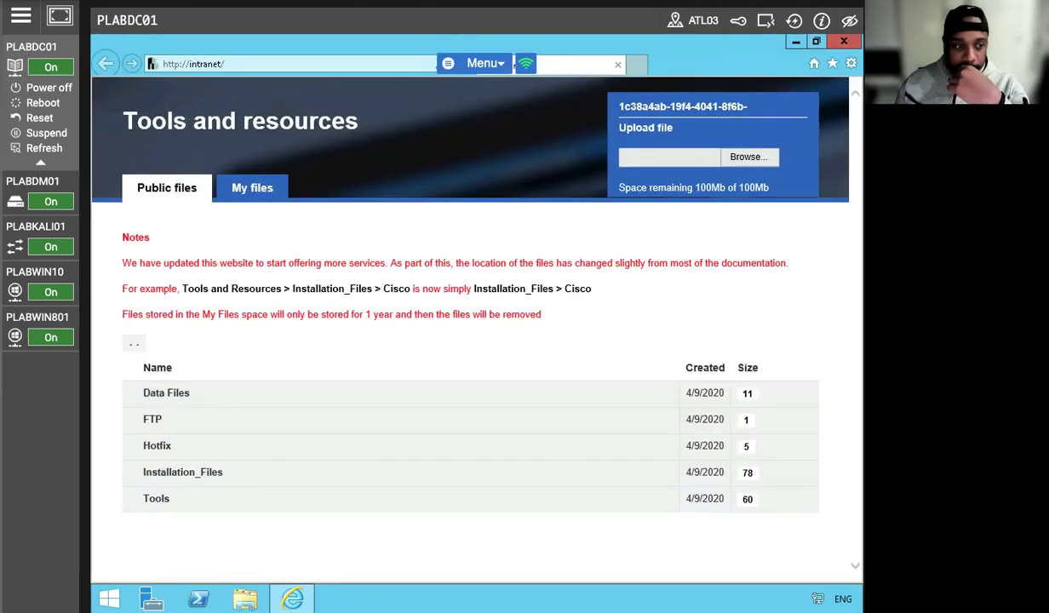
pyautogui.scroll(-3, 266, 448)
pyautogui.scroll(-12, 267, 448)
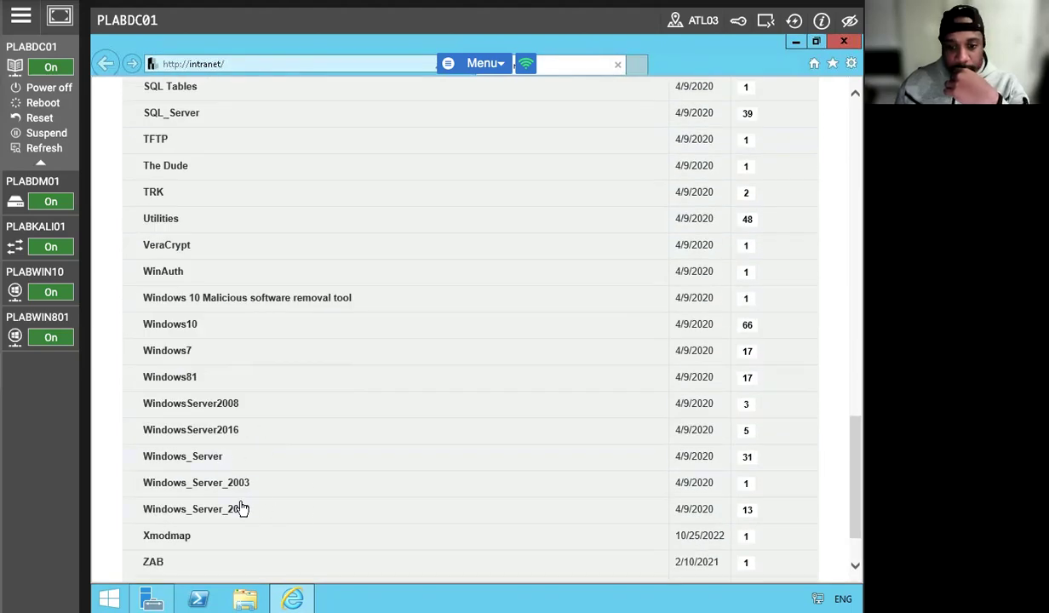
pyautogui.click(241, 507)
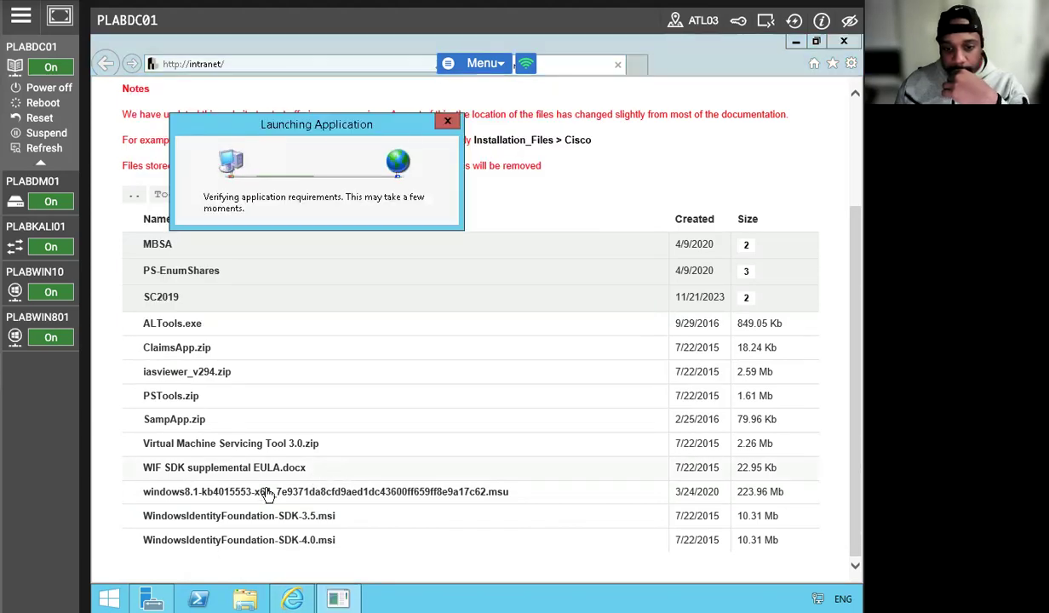
pyautogui.click(301, 492)
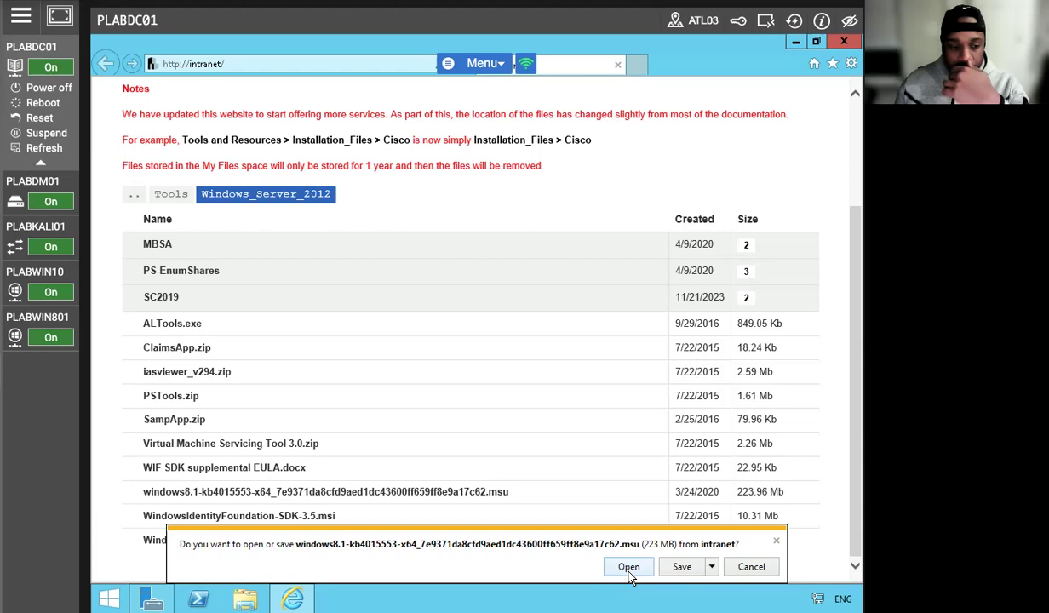
pyautogui.click(628, 571)
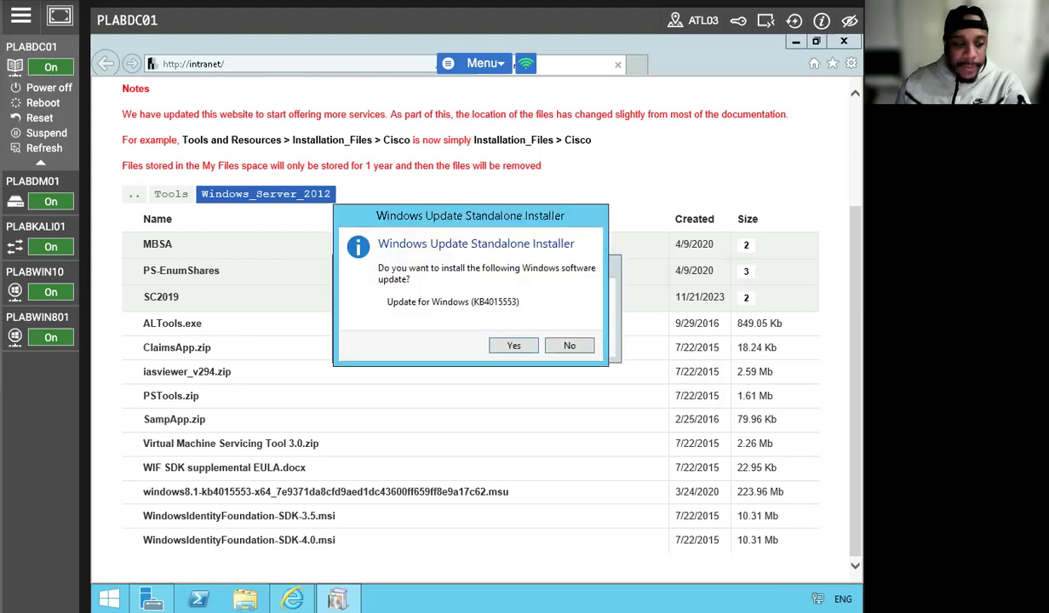
# Step: Confirm the KB4015553 installation and let it finish, ending on the Server Manager Dashboard
pyautogui.click(516, 345)
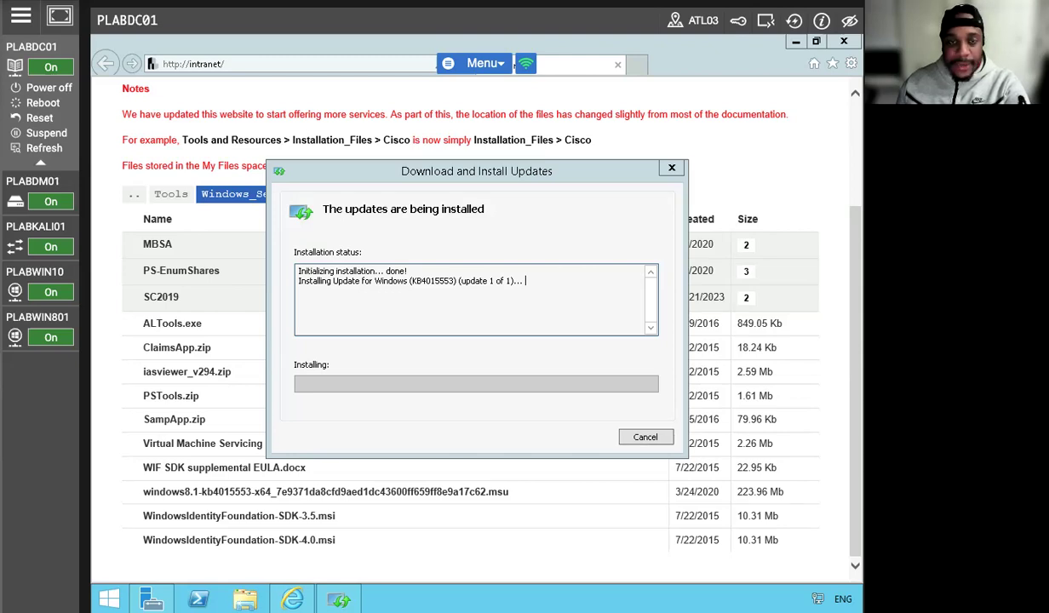
pyautogui.click(13, 201)
pyautogui.click(14, 201)
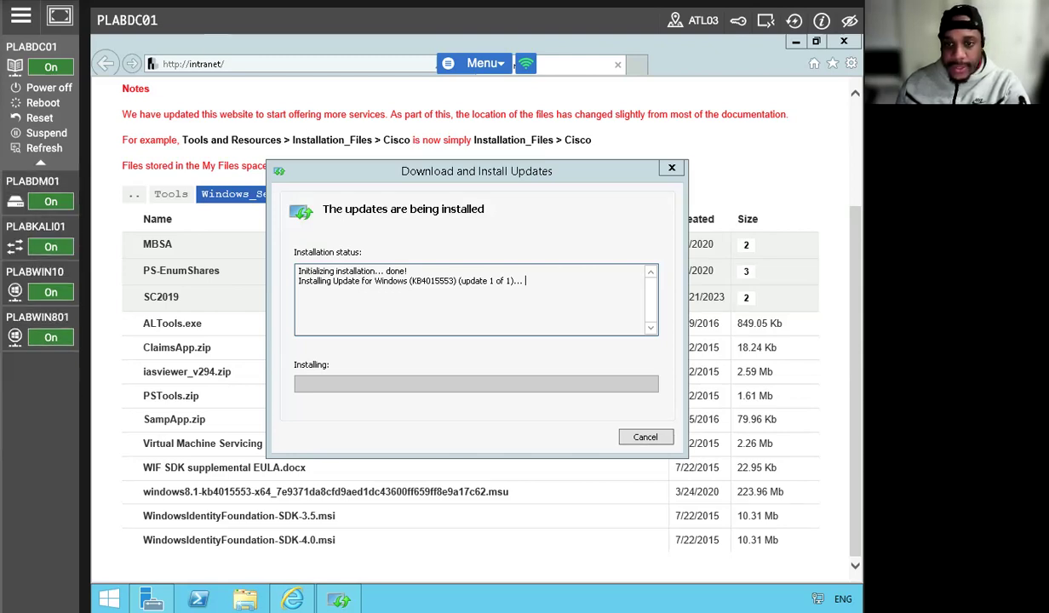
pyautogui.click(75, 7)
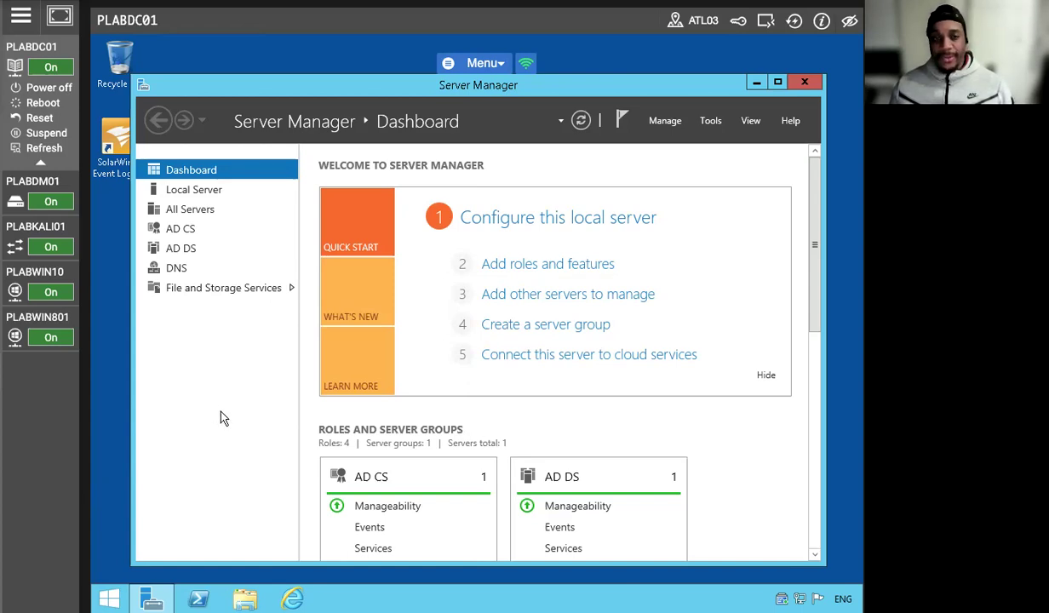
# Step: On PLABKALI01, try signing in as admin with the account password, which gets rejected
pyautogui.click(46, 241)
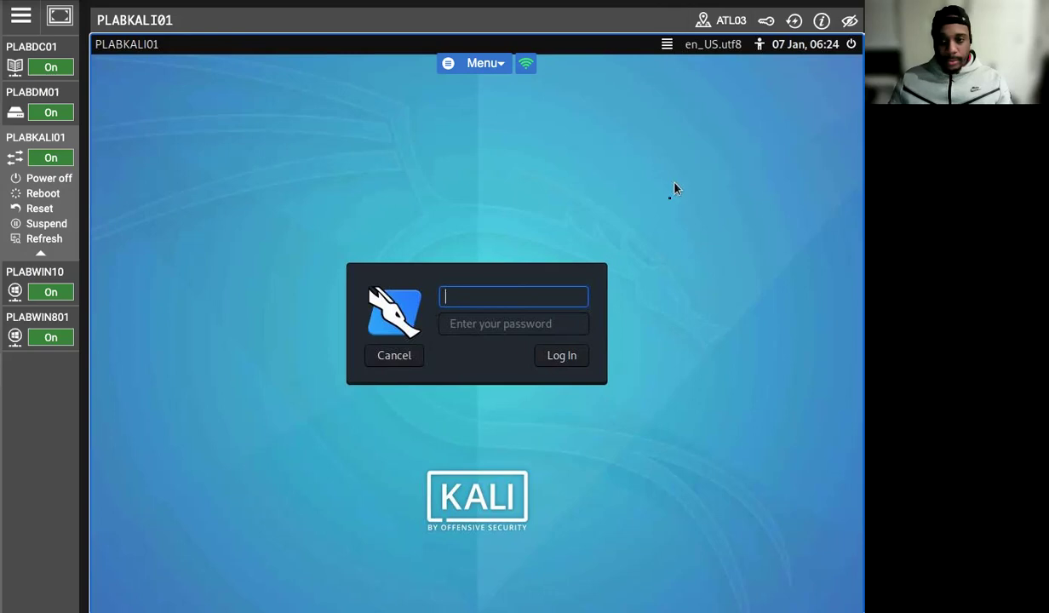
pyautogui.click(522, 294)
pyautogui.write('admin')
pyautogui.press('Tab')
pyautogui.write('Passw0rd')
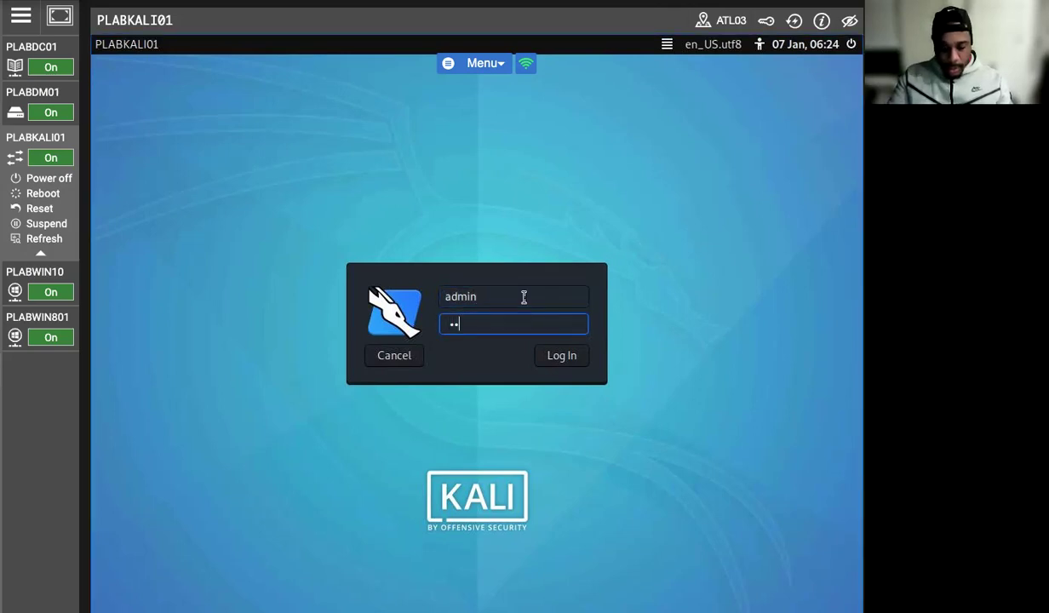
pyautogui.press('Return')
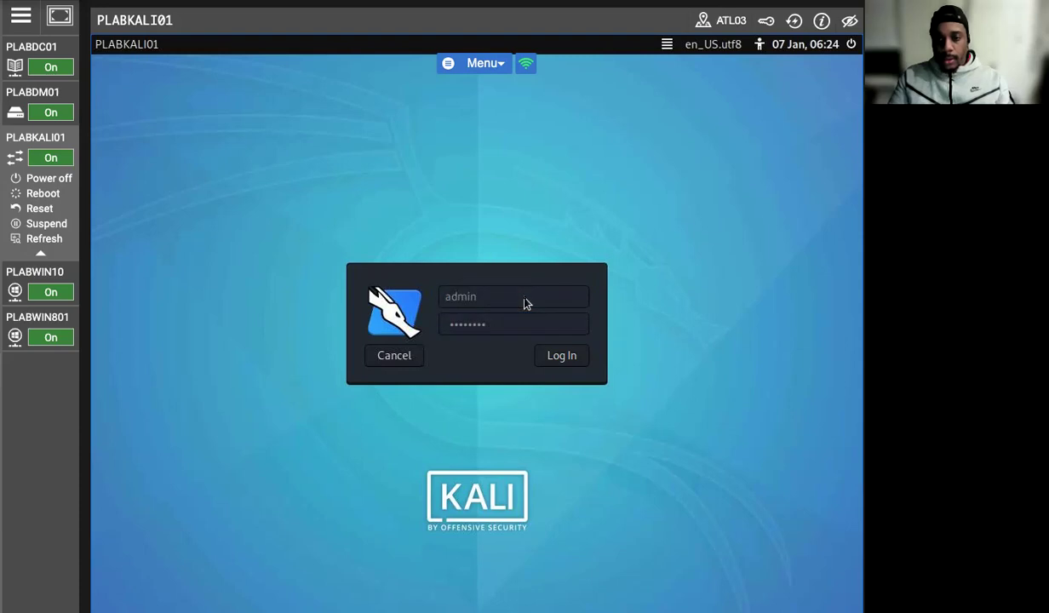
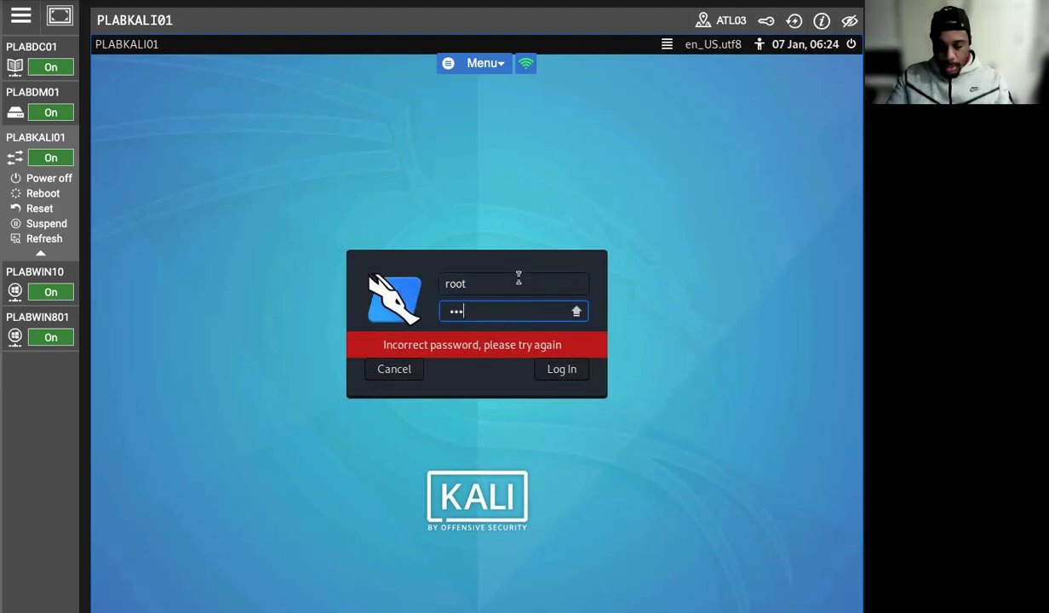
# Step: Log back in to Kali as root with the account password, returning to the Greenbone 4013389 result page
pyautogui.press('Return')
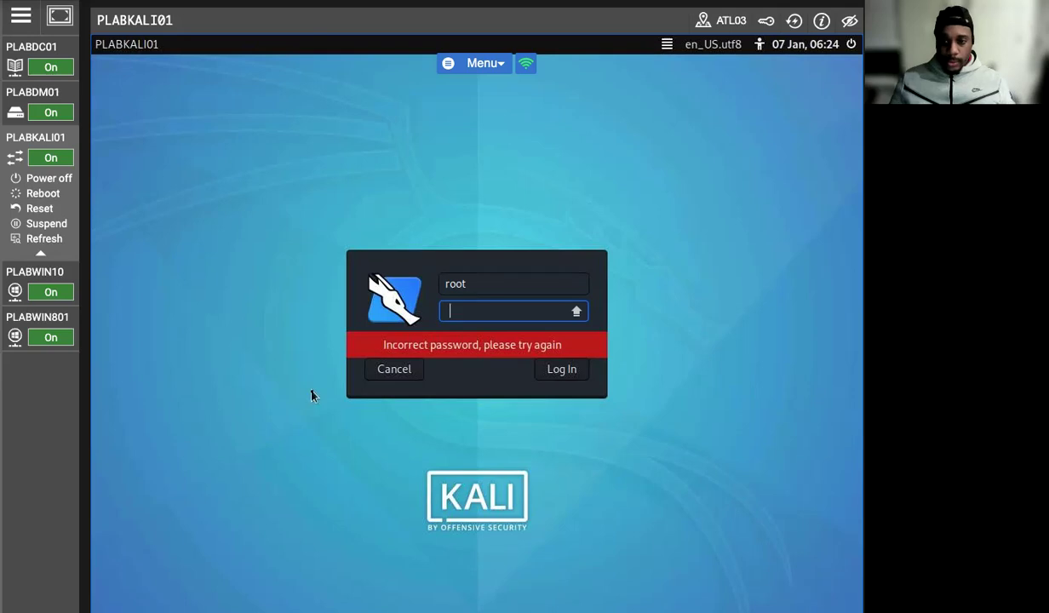
pyautogui.write('password')
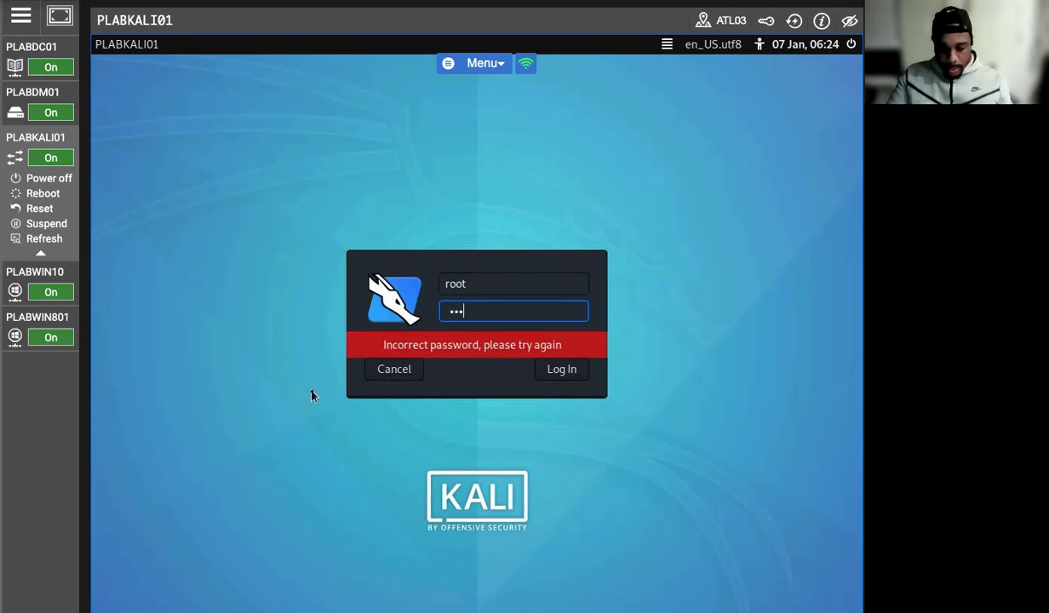
pyautogui.press('Return')
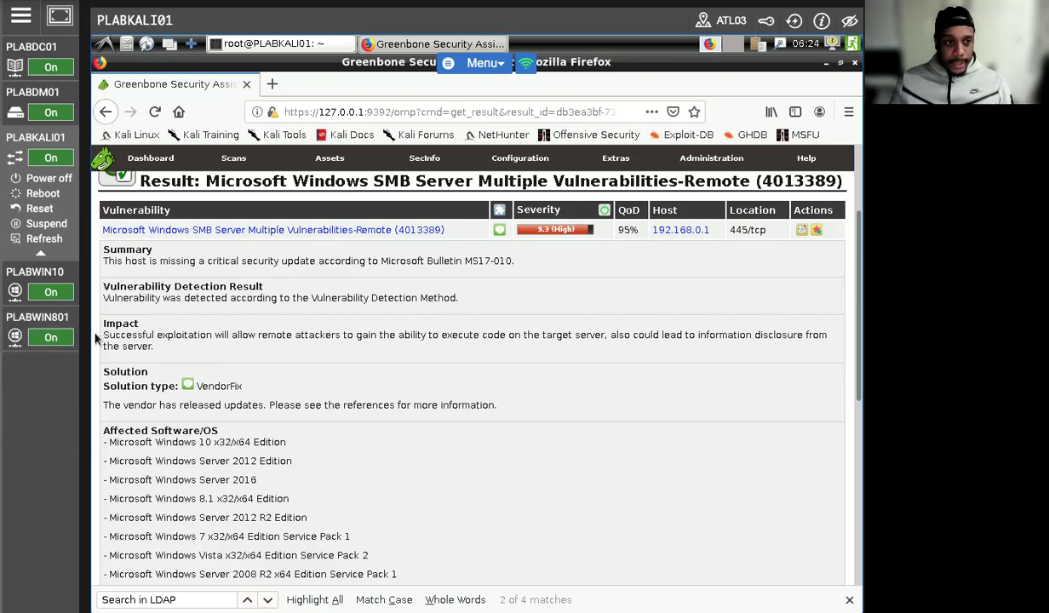
# Step: Export the SMB 4013389 result as XML, then sign back in to Greenbone as admin with the account password
pyautogui.scroll(3, 444, 300)
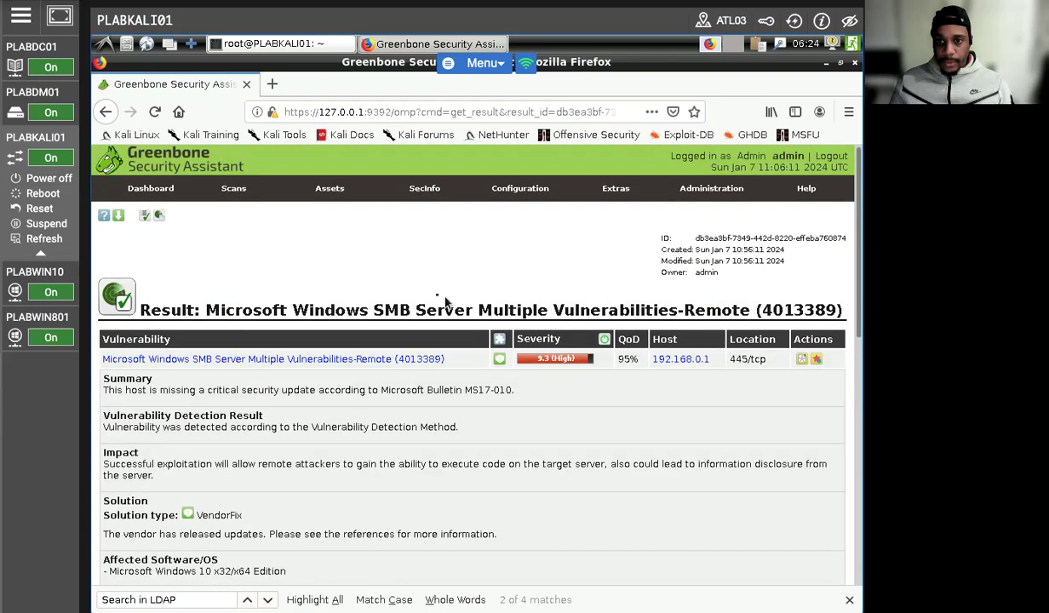
pyautogui.click(120, 219)
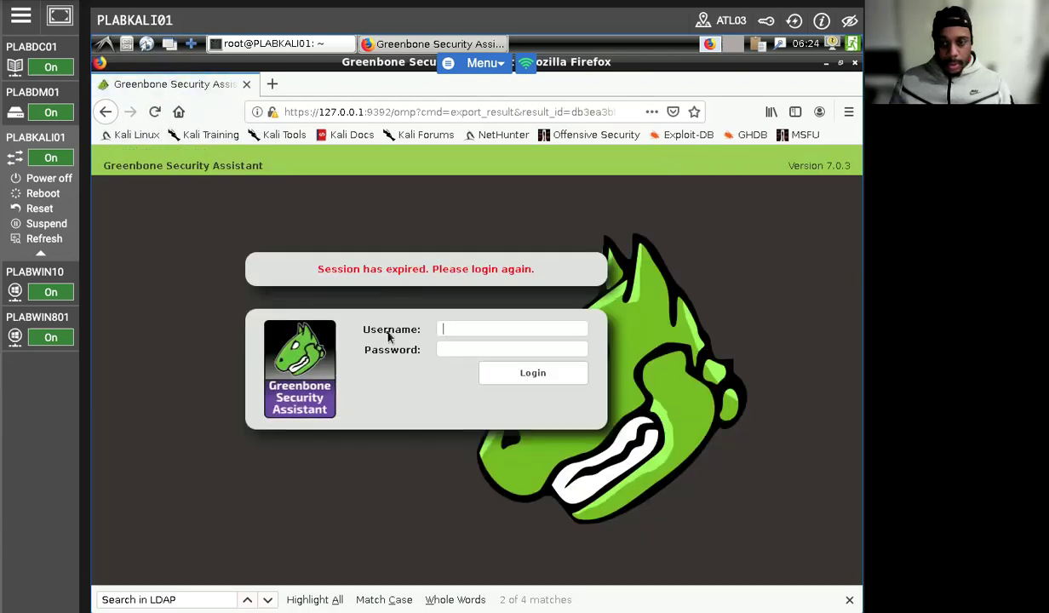
pyautogui.write('admin')
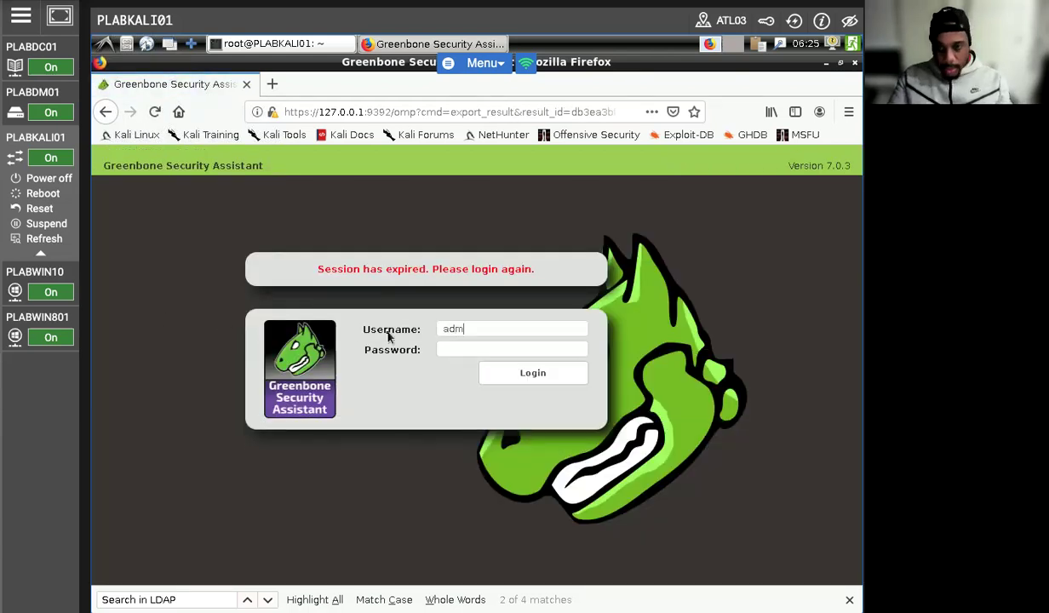
pyautogui.press('Tab')
pyautogui.write('********')
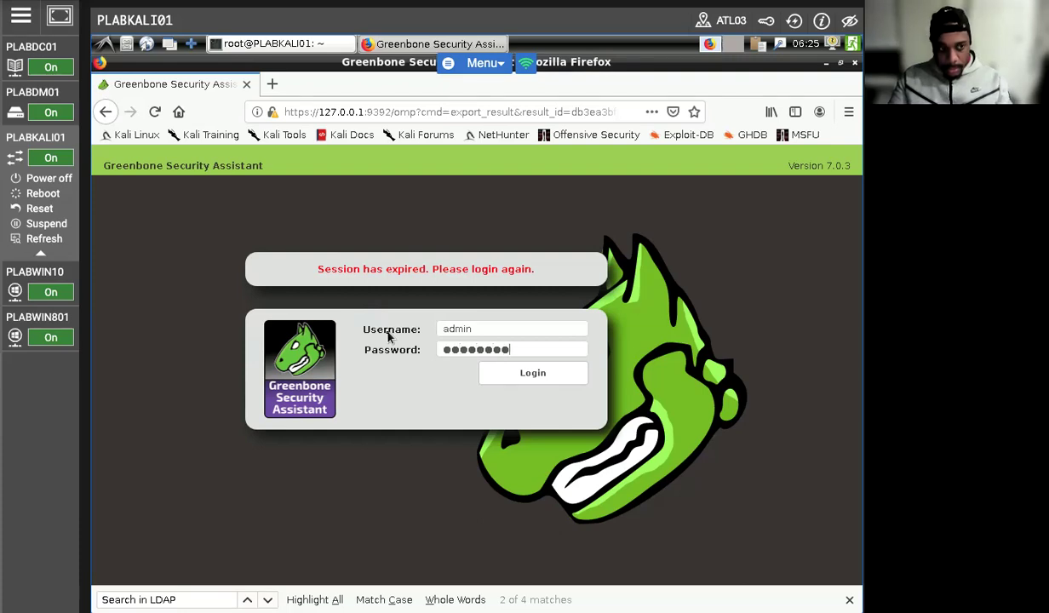
pyautogui.press('Return')
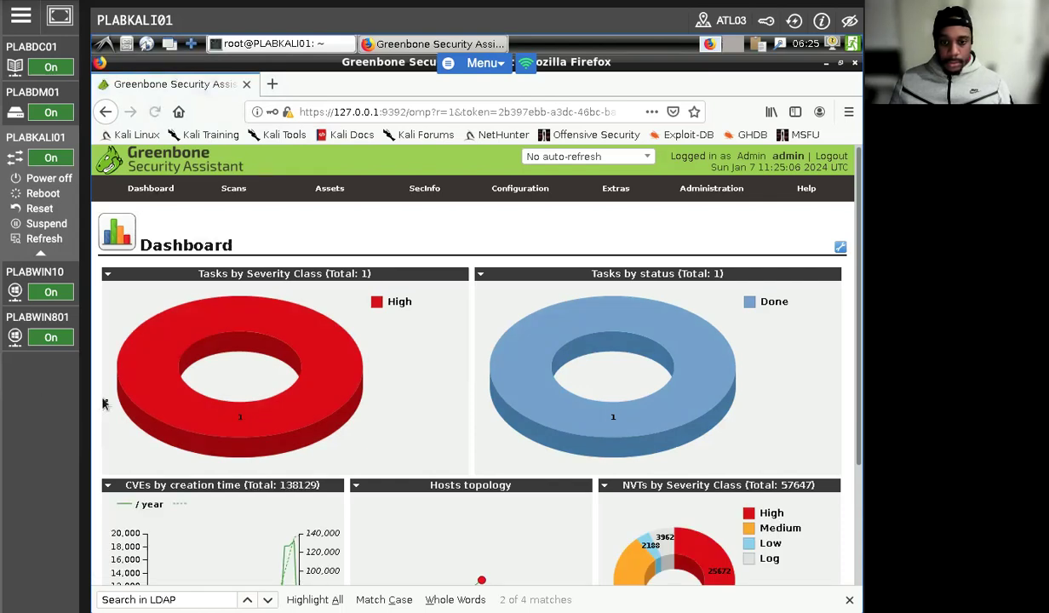
# Step: Close the find bar and restart the PLABDC01 task from Scans > Tasks, leaving it Requested
pyautogui.scroll(-1, 296, 422)
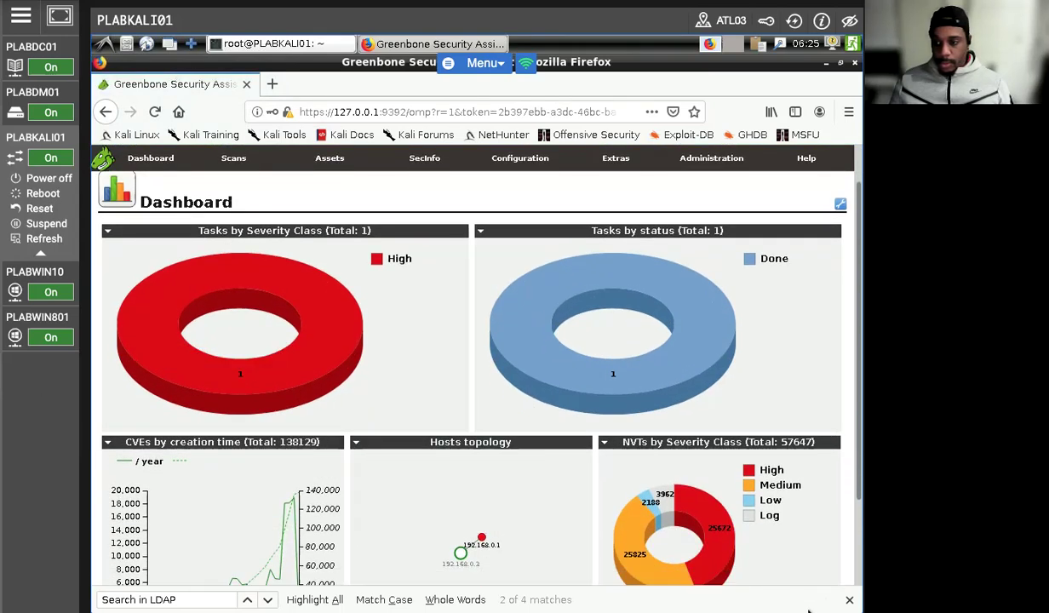
pyautogui.click(849, 600)
pyautogui.scroll(1, 467, 420)
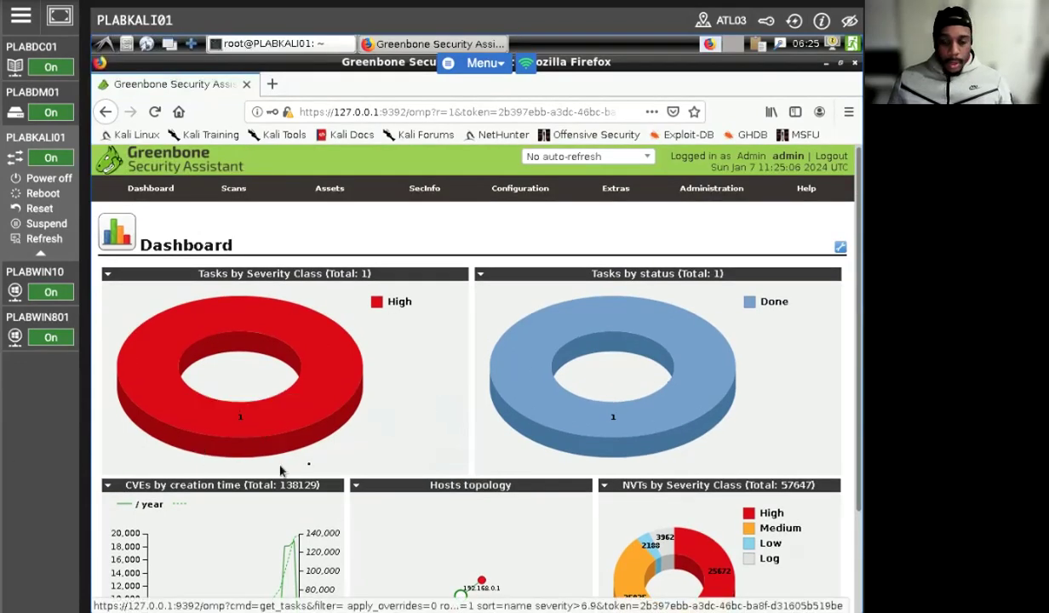
pyautogui.scroll(-3, 282, 470)
pyautogui.scroll(2, 291, 473)
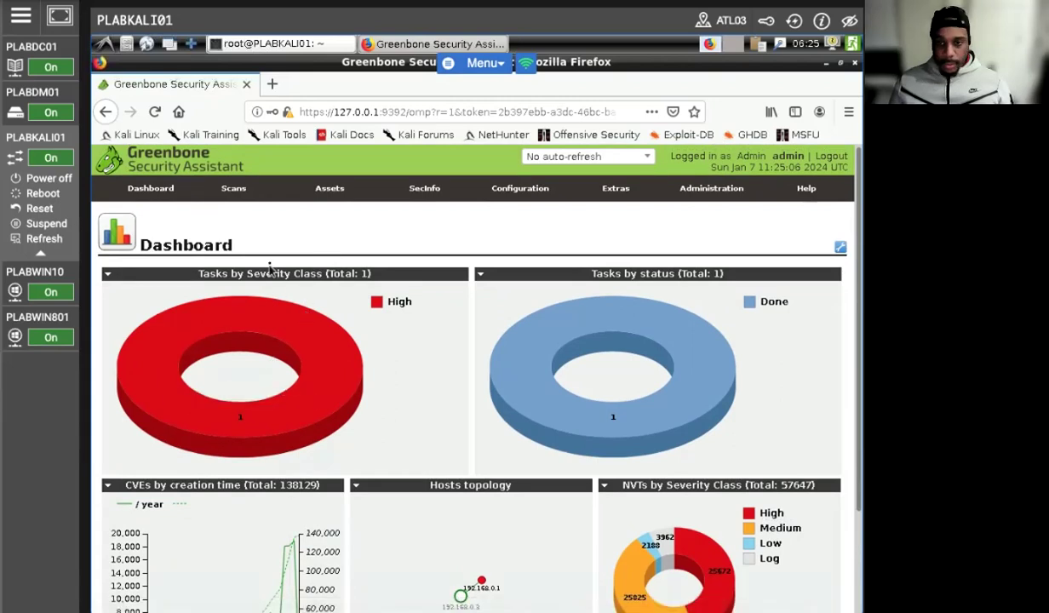
pyautogui.moveTo(235, 190)
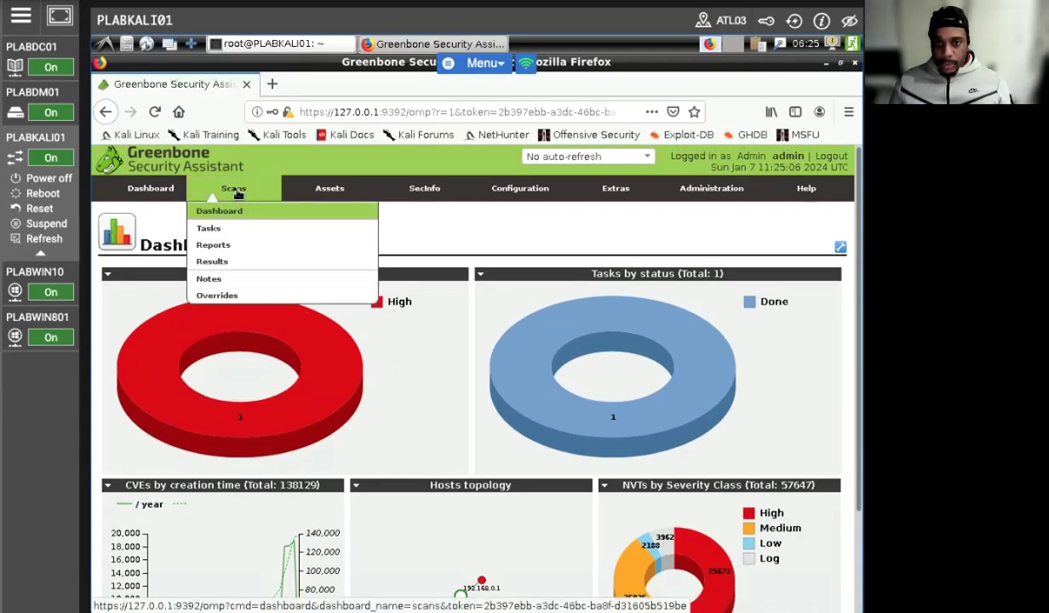
pyautogui.click(230, 231)
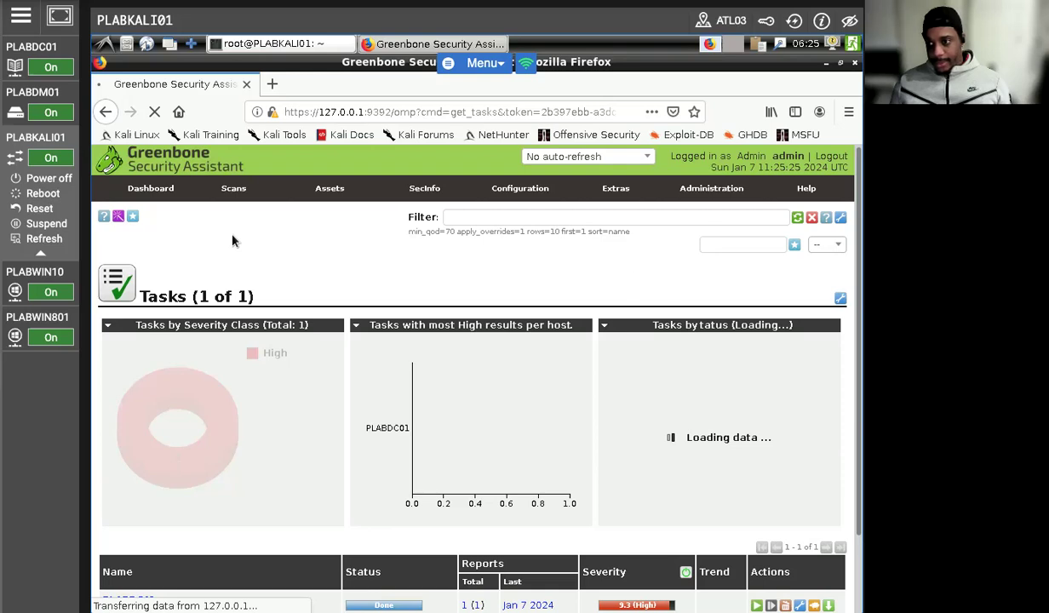
pyautogui.scroll(-3, 233, 237)
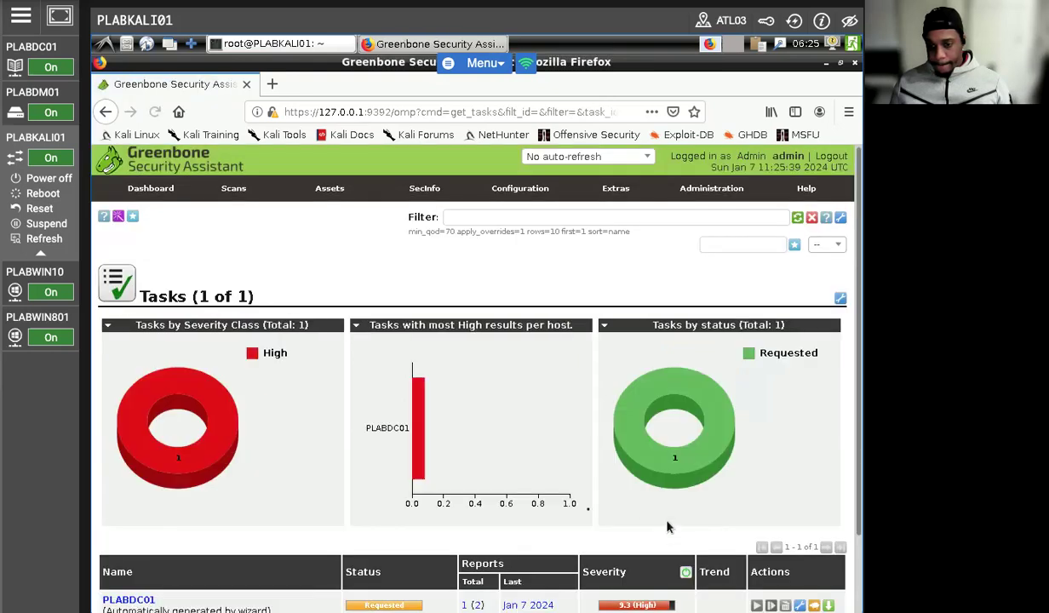
# Step: Reload the task list until PLABDC01 shows Done, 2 reports, severity 5.0 (Medium)
pyautogui.click(153, 116)
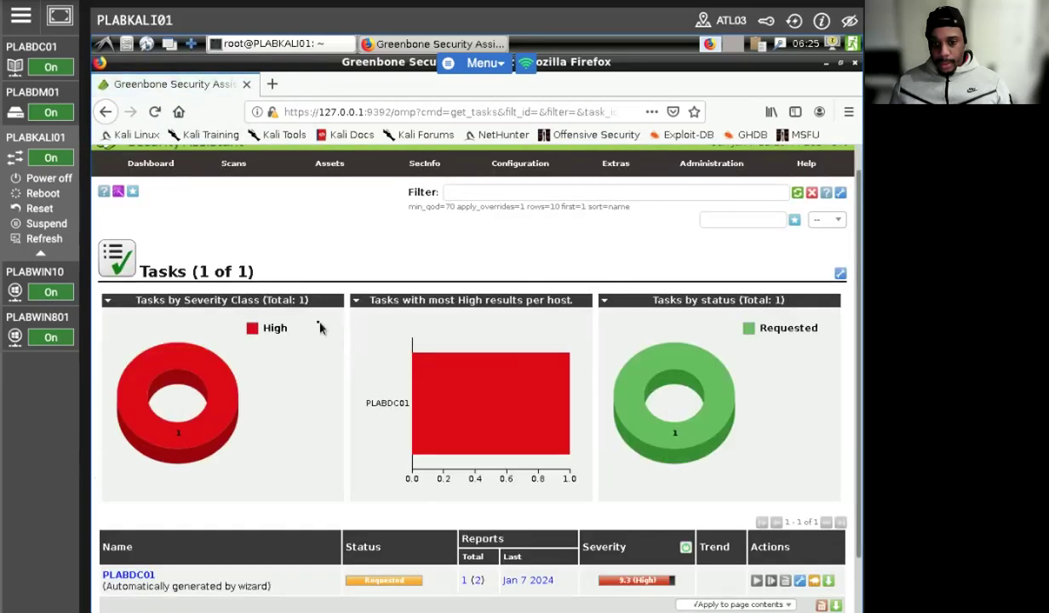
pyautogui.scroll(-2, 375, 421)
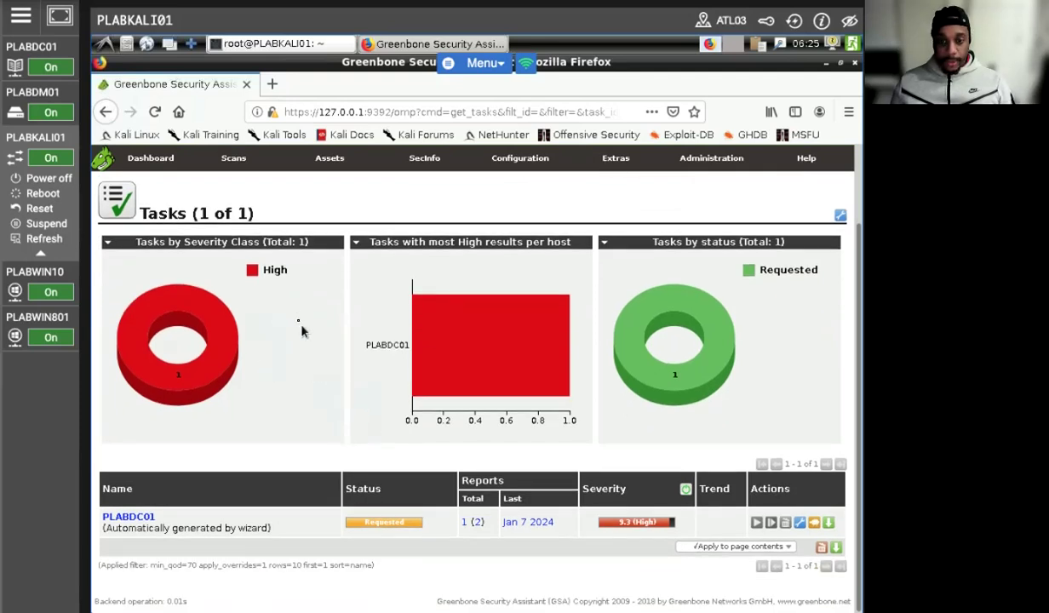
pyautogui.click(64, 16)
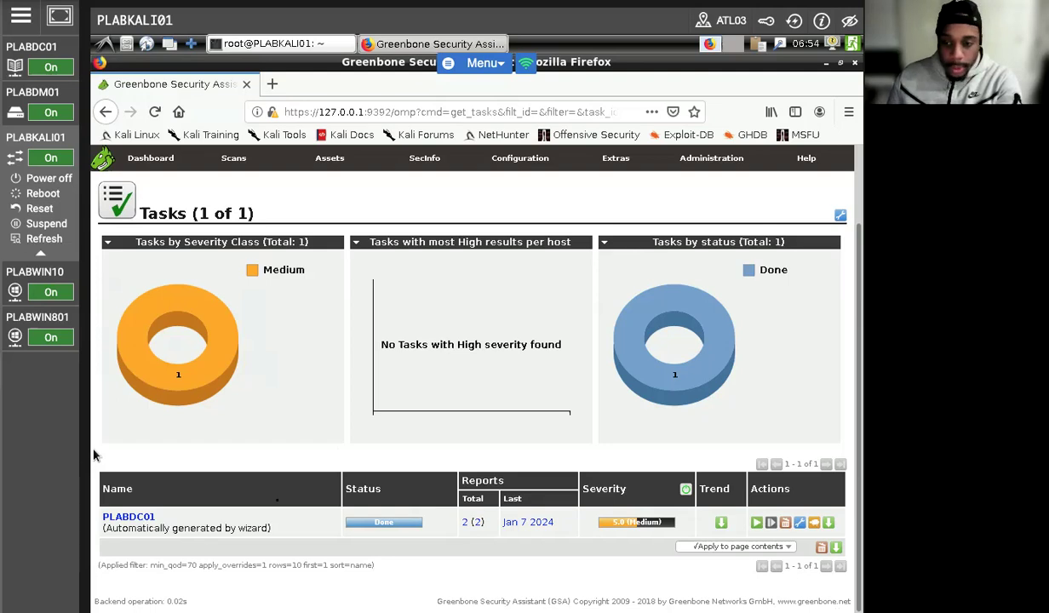
# Step: Open PLABDC01's 2 reports and select the Sun Jan 7 11:25:39 2024 rescan report
pyautogui.click(466, 524)
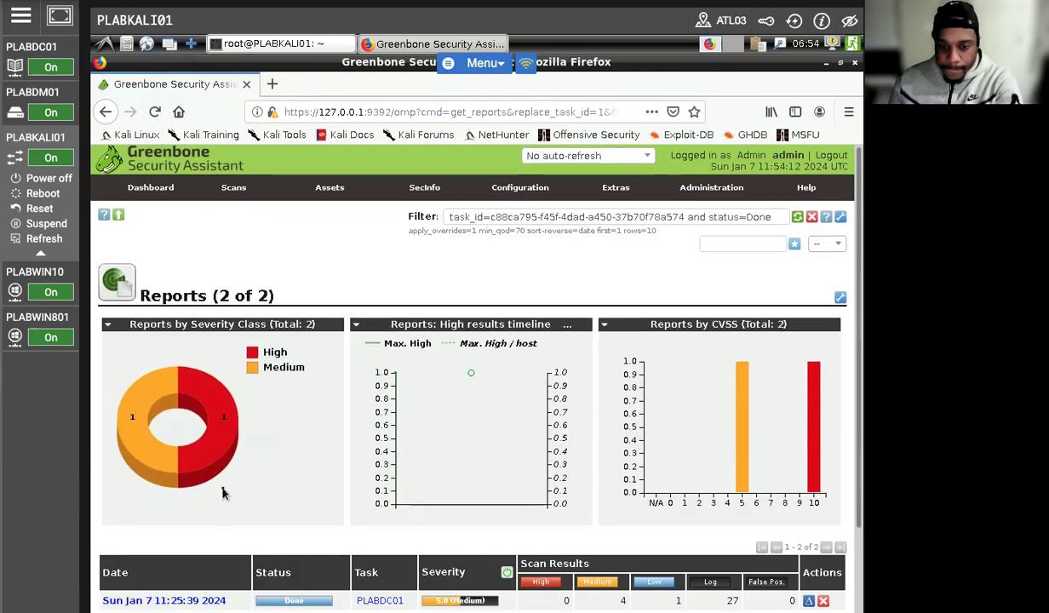
pyautogui.scroll(-2, 222, 493)
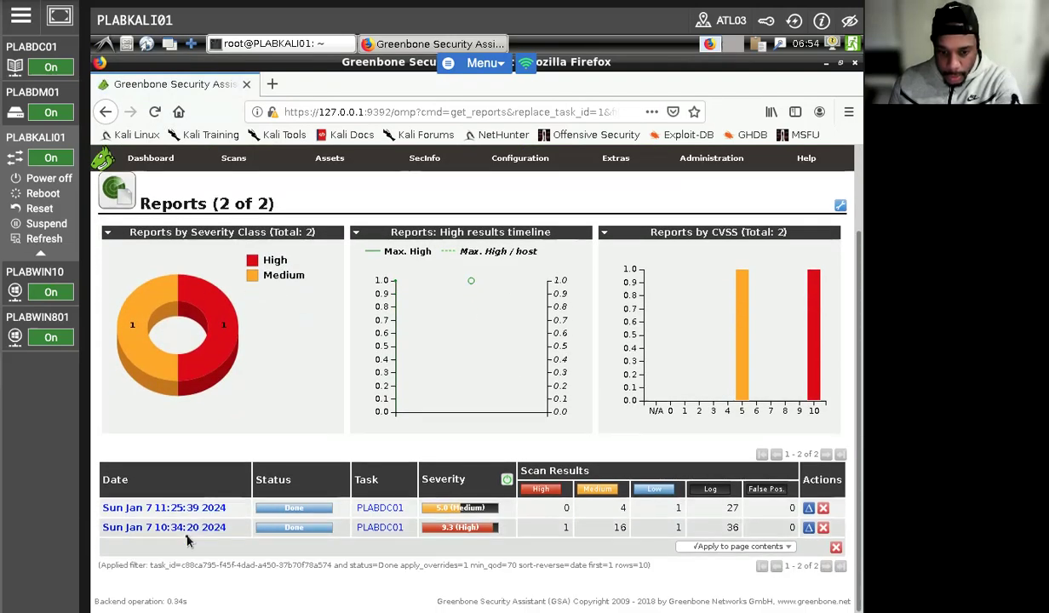
pyautogui.click(170, 509)
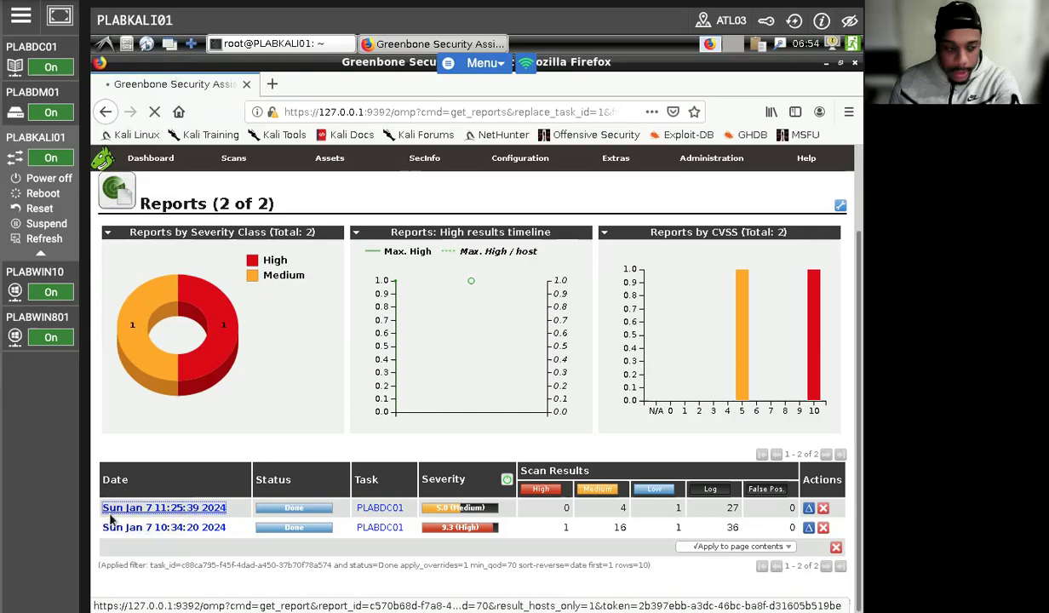